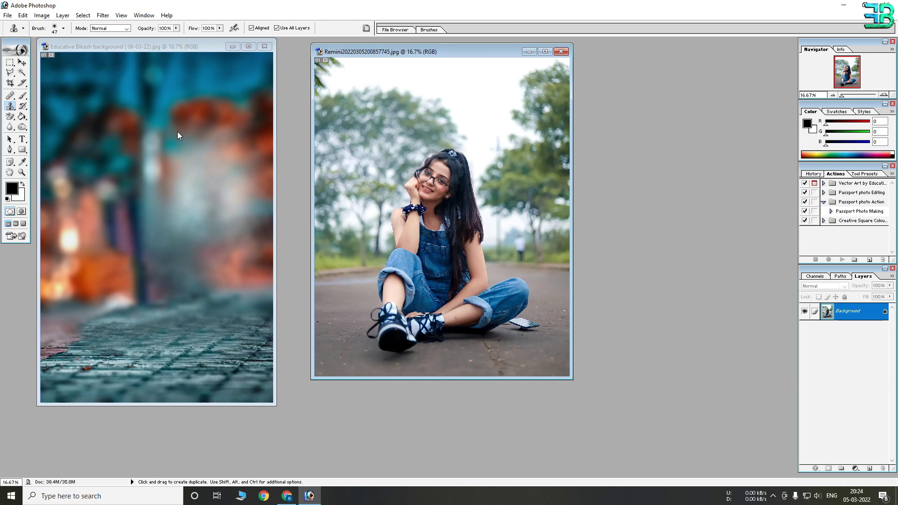
Maximize the girl's photo and duplicate its Background layer as Background copy
{"action": "left_click", "coordinate": [22, 62]}
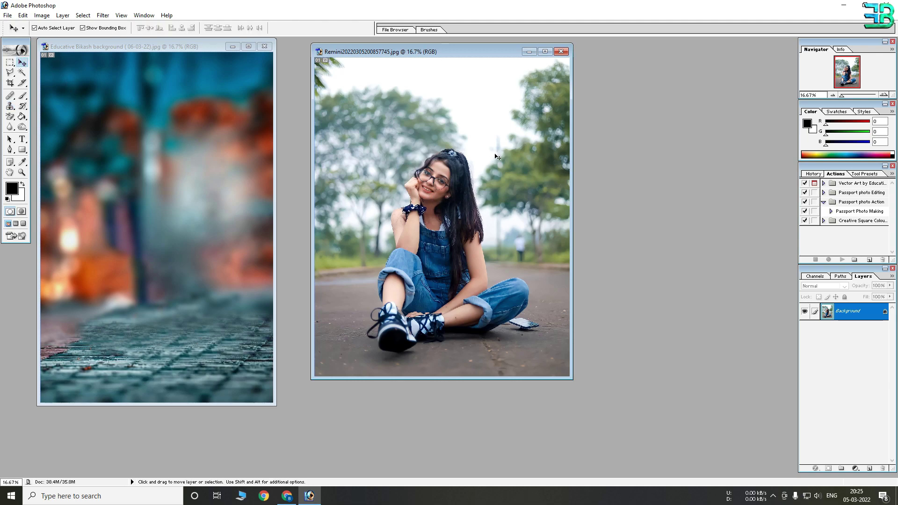
{"action": "left_click", "coordinate": [545, 51]}
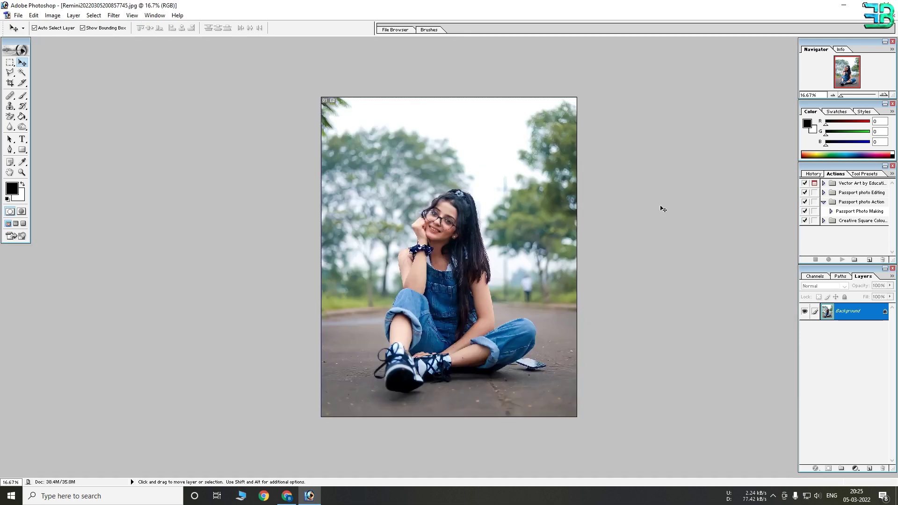
{"action": "right_click", "coordinate": [859, 320]}
{"action": "left_click", "coordinate": [853, 343]}
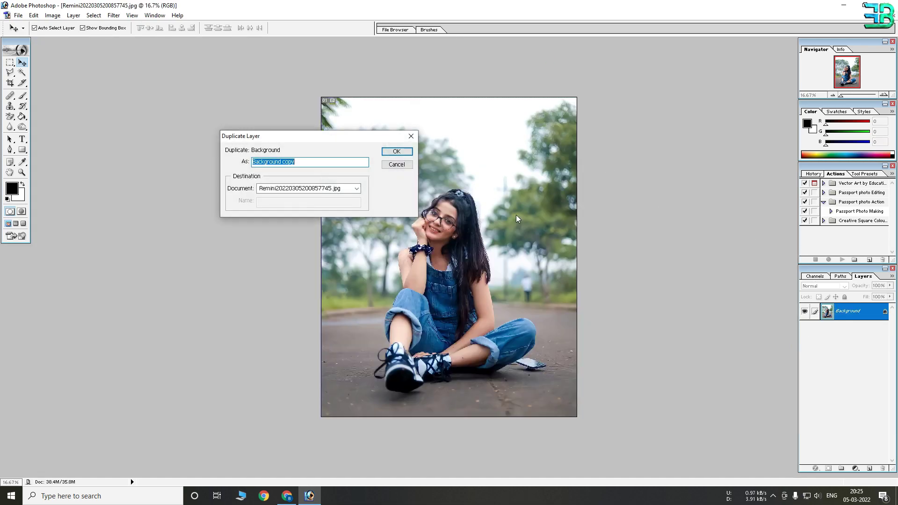
{"action": "left_click", "coordinate": [391, 152]}
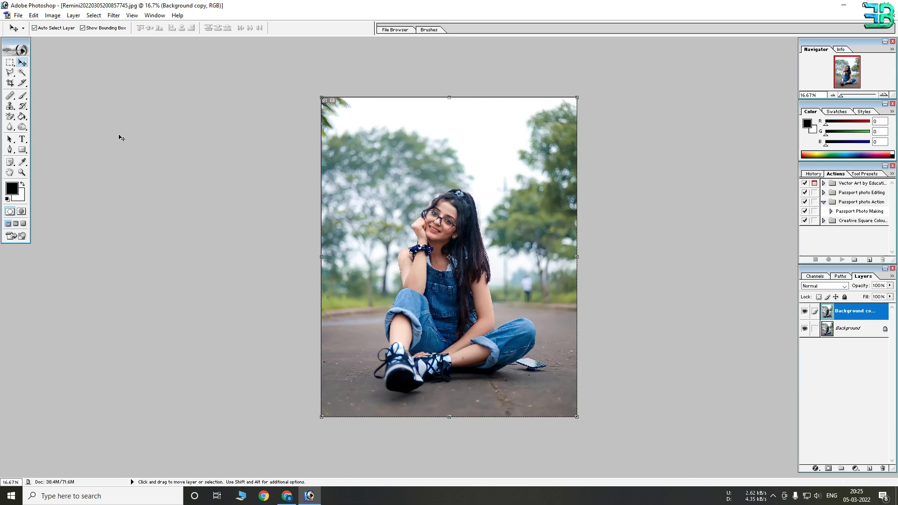
Start a Polygonal Lasso selection with points above and below the photo
{"action": "left_click", "coordinate": [10, 72]}
{"action": "left_click", "coordinate": [360, 72]}
{"action": "left_click", "coordinate": [310, 254]}
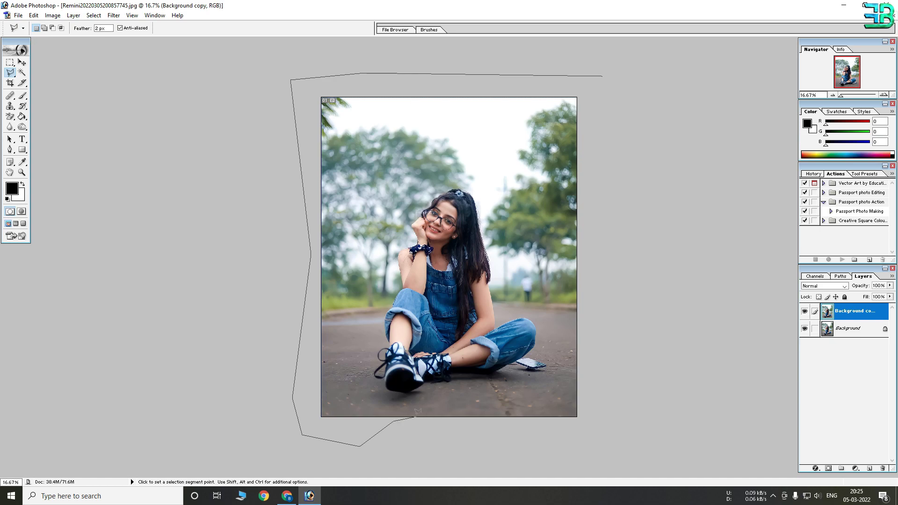
Zoom in and trace the lasso outline around the shoe up to the denim edge
{"action": "scroll", "coordinate": [408, 394], "scroll_direction": "up", "scroll_amount": 1}
{"action": "scroll", "coordinate": [408, 394], "scroll_direction": "up", "scroll_amount": 2}
{"action": "scroll", "coordinate": [407, 394], "scroll_direction": "up", "scroll_amount": 1}
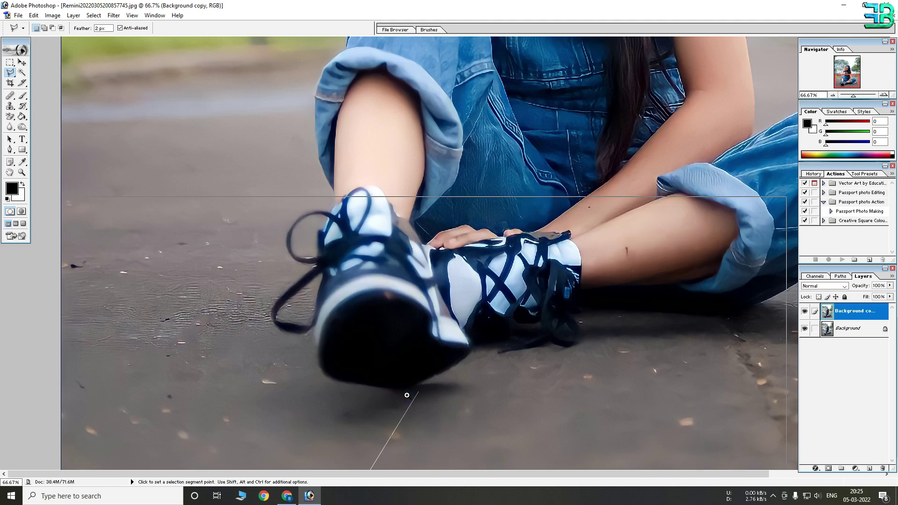
{"action": "scroll", "coordinate": [406, 395], "scroll_direction": "up", "scroll_amount": 1}
{"action": "scroll", "coordinate": [406, 395], "scroll_direction": "up", "scroll_amount": 1}
{"action": "left_click", "coordinate": [392, 328]}
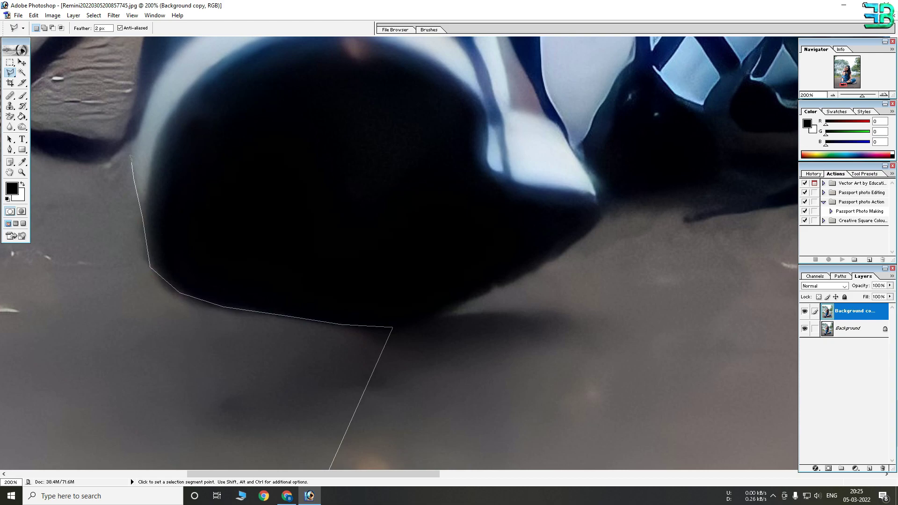
{"action": "left_click_drag", "start_coordinate": [134, 136], "coordinate": [173, 237]}
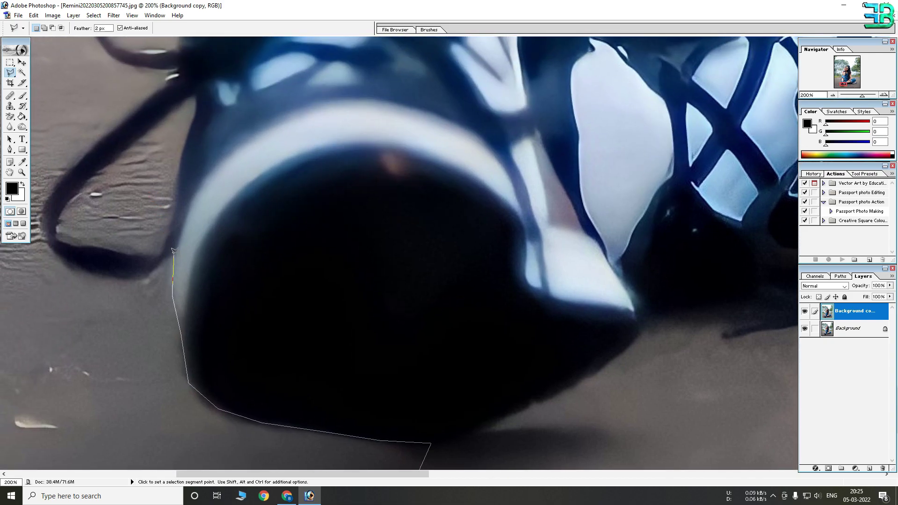
{"action": "scroll", "coordinate": [88, 263], "scroll_direction": "up", "scroll_amount": 1}
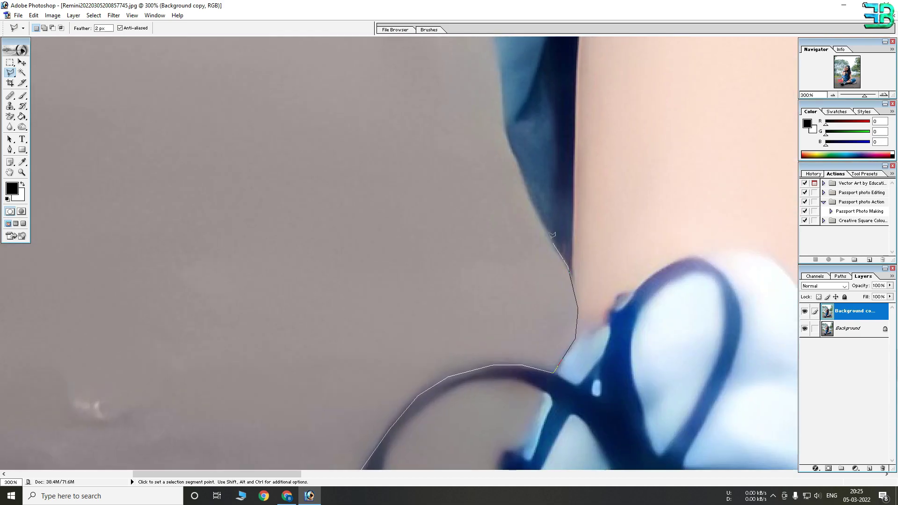
{"action": "mouse_move", "coordinate": [88, 263]}
{"action": "left_mouse_down"}
{"action": "mouse_move", "coordinate": [486, 98]}
{"action": "mouse_move", "coordinate": [461, 296]}
{"action": "left_mouse_up"}
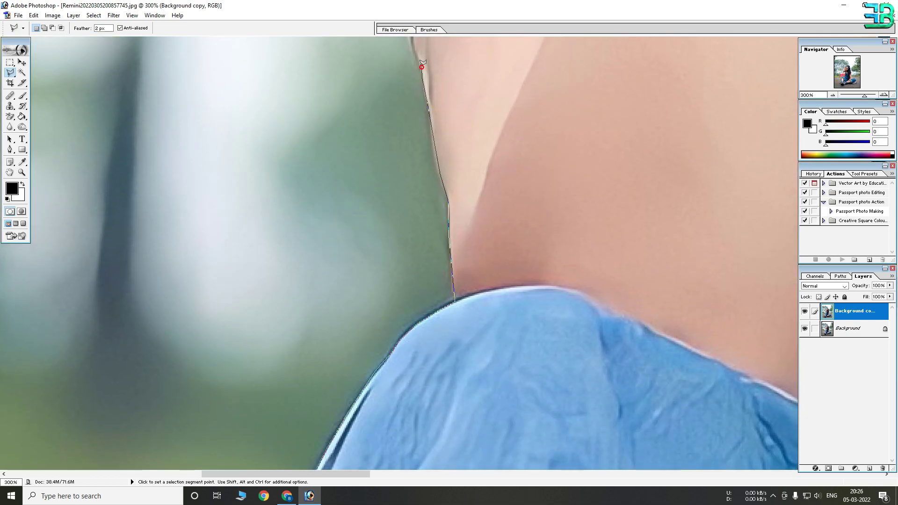
Continue the outline along the girl's arm, past her hand and over her hair
{"action": "left_click_drag", "start_coordinate": [422, 65], "coordinate": [324, 284]}
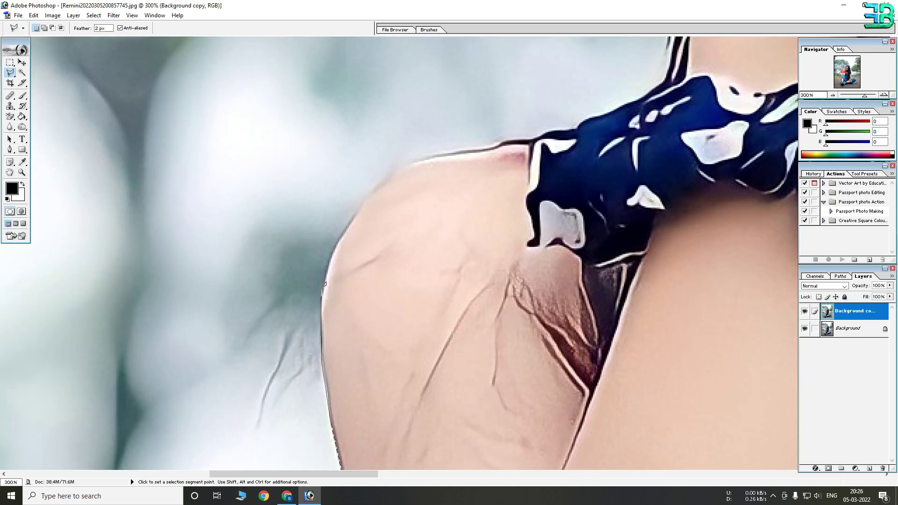
{"action": "left_click_drag", "start_coordinate": [582, 119], "coordinate": [332, 323]}
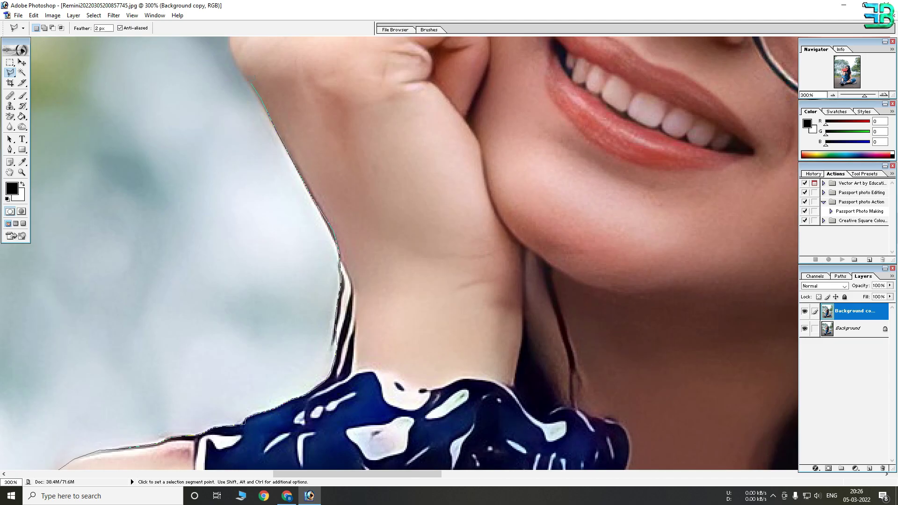
{"action": "left_click_drag", "start_coordinate": [328, 71], "coordinate": [393, 314]}
{"action": "left_click_drag", "start_coordinate": [421, 94], "coordinate": [360, 313]}
{"action": "left_click_drag", "start_coordinate": [397, 42], "coordinate": [366, 236]}
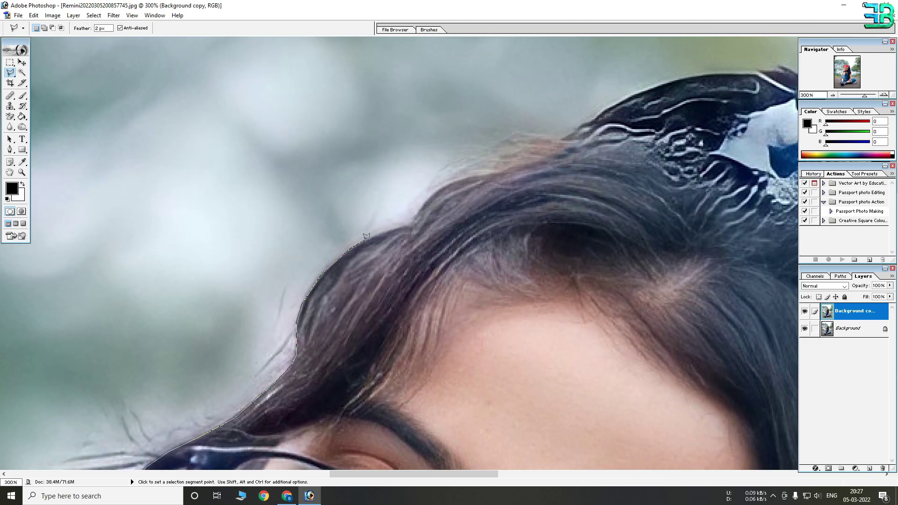
{"action": "left_click_drag", "start_coordinate": [590, 117], "coordinate": [199, 204]}
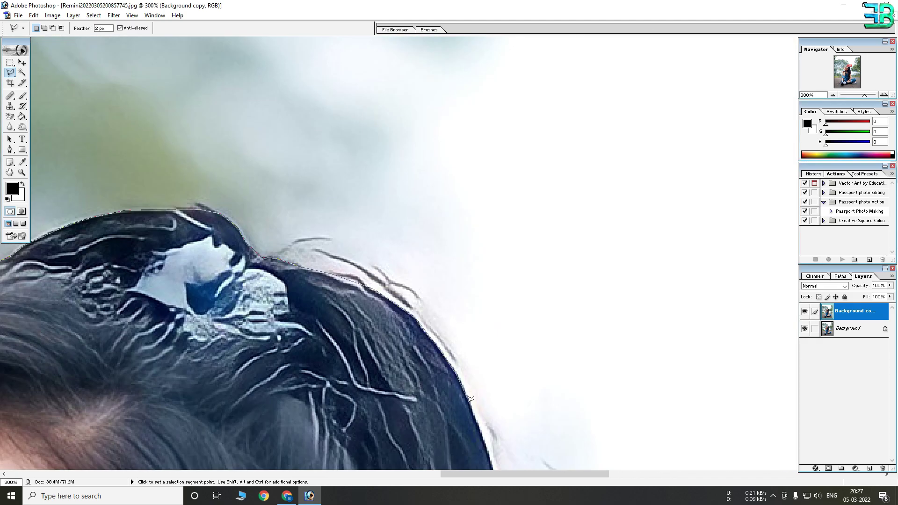
{"action": "mouse_move", "coordinate": [471, 398]}
{"action": "left_mouse_down"}
{"action": "mouse_move", "coordinate": [515, 351]}
{"action": "mouse_move", "coordinate": [67, 273]}
{"action": "left_mouse_up"}
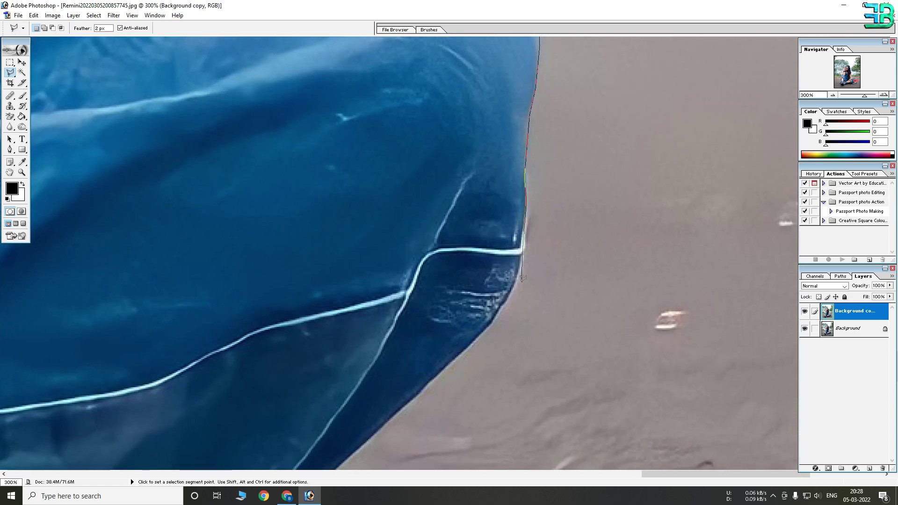
Trace along the sleeve to the phone, close the selection and hide the original Background
{"action": "left_click_drag", "start_coordinate": [68, 273], "coordinate": [574, 163]}
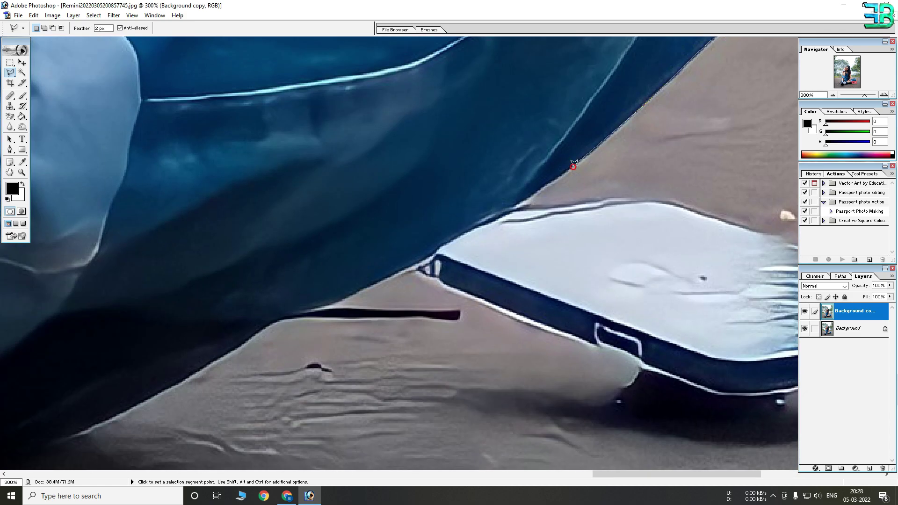
{"action": "left_click_drag", "start_coordinate": [218, 357], "coordinate": [539, 214]}
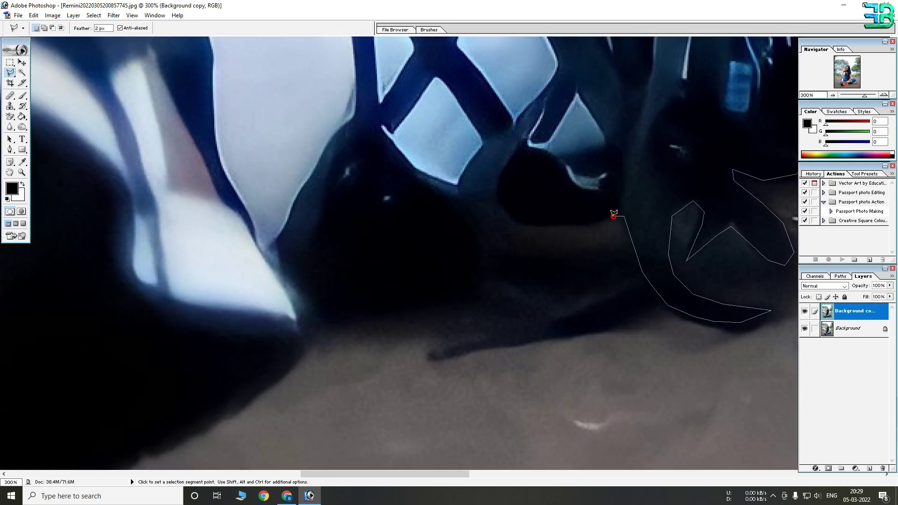
{"action": "key", "text": "ctrl+0"}
{"action": "key", "text": "Return"}
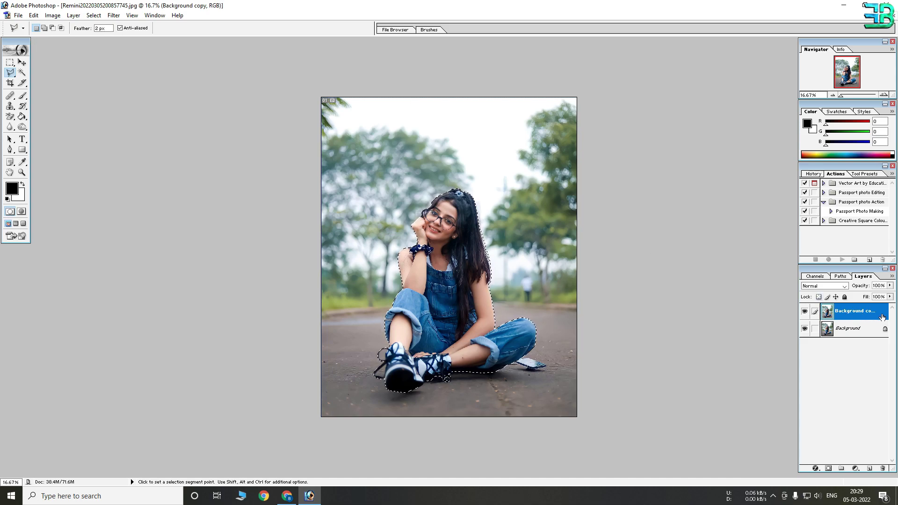
{"action": "left_click", "coordinate": [805, 330]}
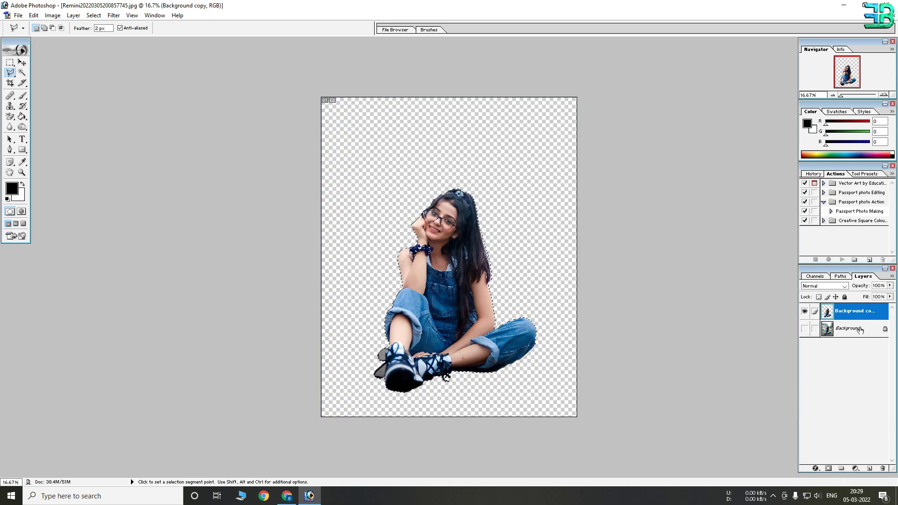
Zoom in on the hair and erase its white fringe with the Background Eraser
{"action": "left_click", "coordinate": [448, 295], "text": "ctrl"}
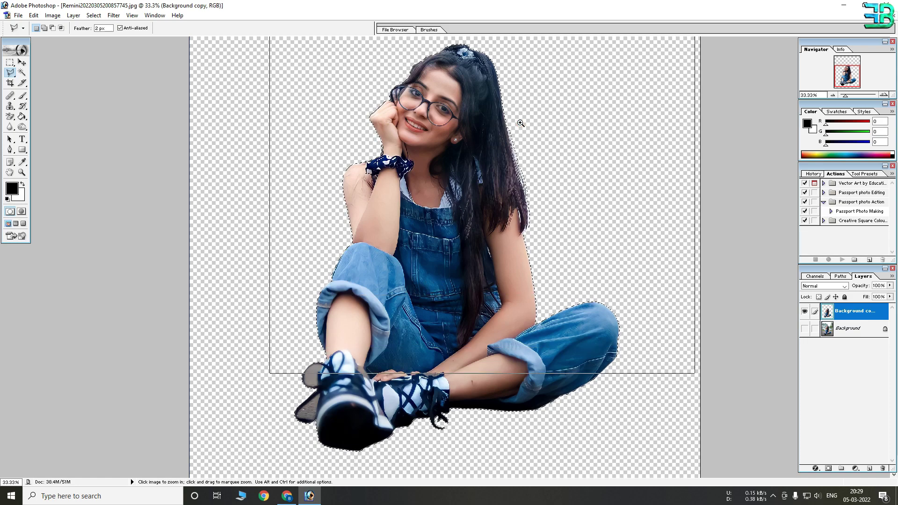
{"action": "left_click_drag", "start_coordinate": [696, 375], "coordinate": [271, 39]}
{"action": "left_click", "coordinate": [508, 228]}
{"action": "left_click", "coordinate": [572, 377]}
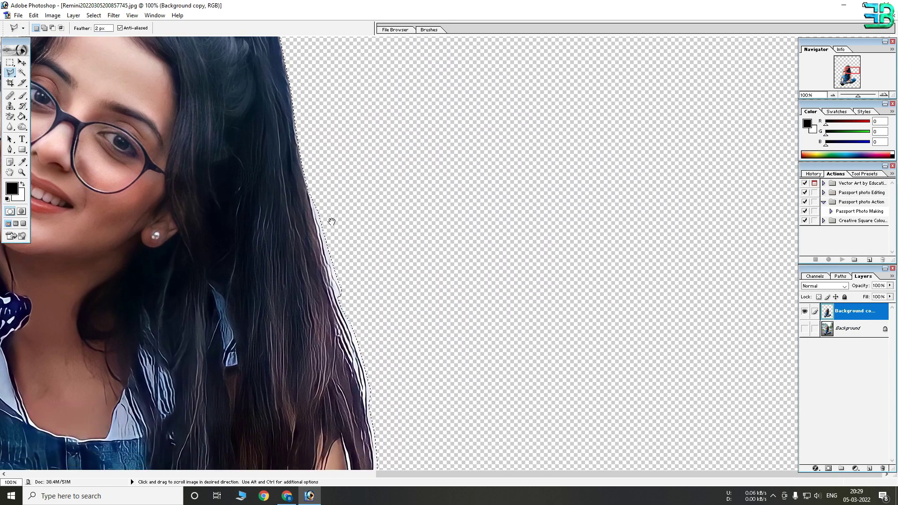
{"action": "left_click", "coordinate": [321, 211], "text": "ctrl"}
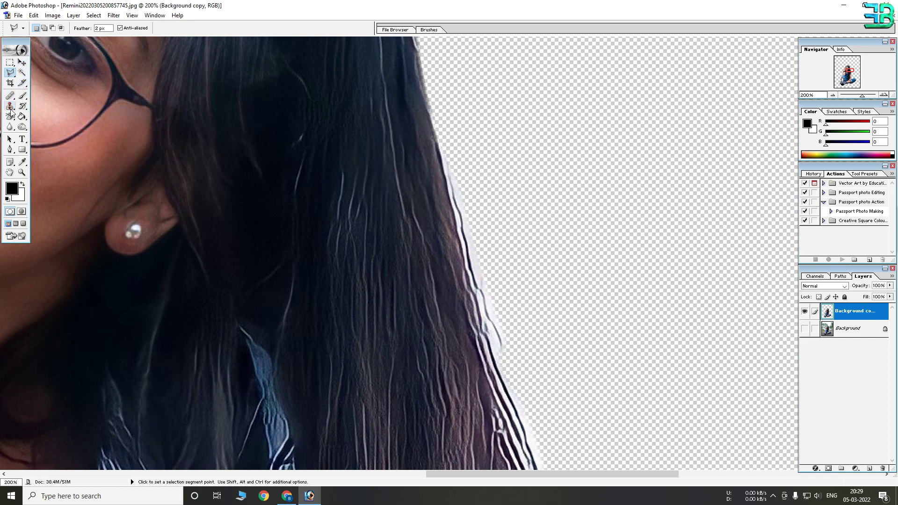
{"action": "left_click_drag", "start_coordinate": [10, 115], "coordinate": [50, 126]}
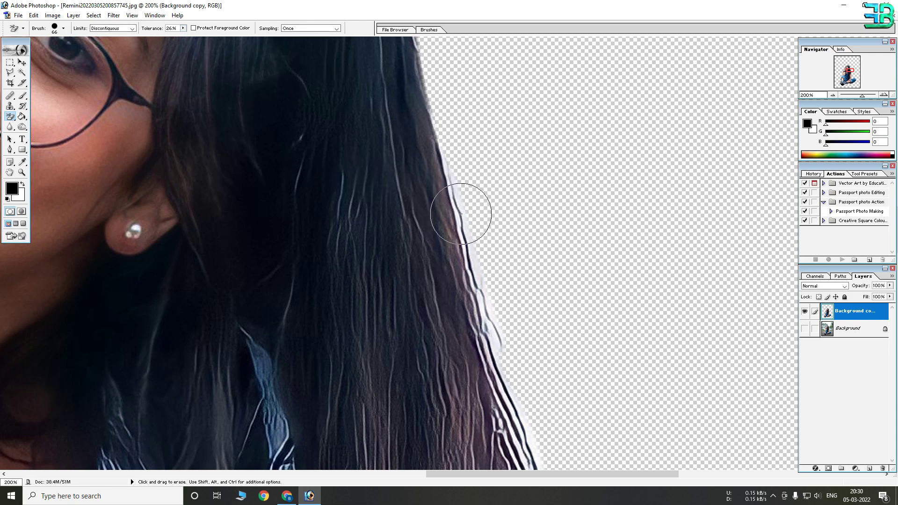
{"action": "mouse_move", "coordinate": [484, 267]}
{"action": "left_mouse_down"}
{"action": "mouse_move", "coordinate": [455, 201]}
{"action": "mouse_move", "coordinate": [521, 431]}
{"action": "left_mouse_up"}
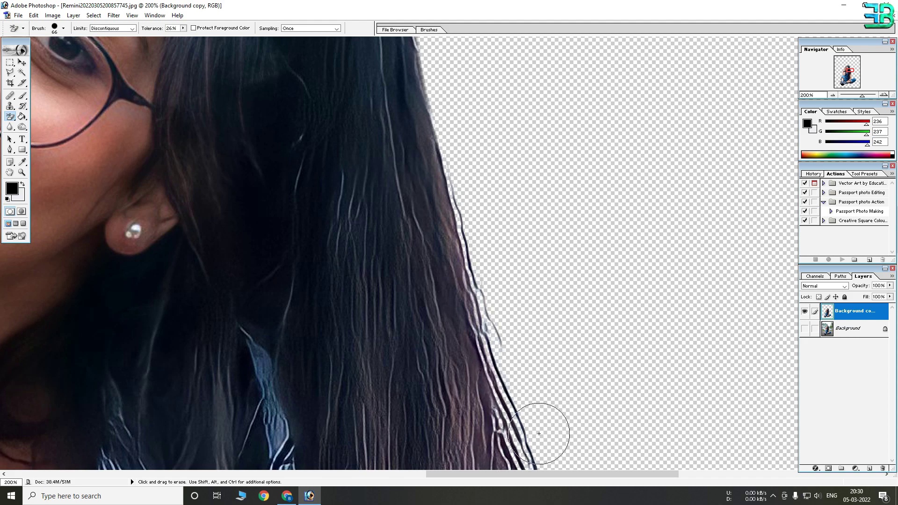
{"action": "scroll", "coordinate": [499, 176], "scroll_direction": "down", "scroll_amount": 3}
{"action": "scroll", "coordinate": [501, 250], "scroll_direction": "down", "scroll_amount": 2}
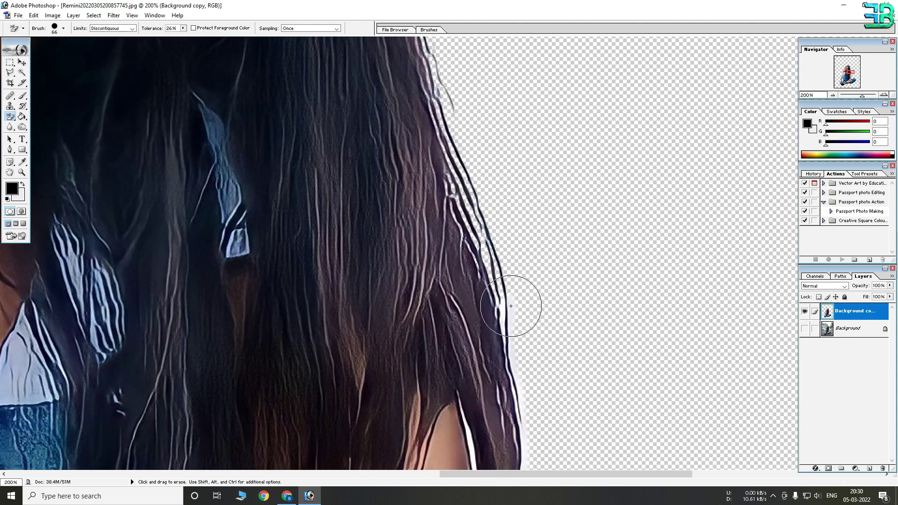
{"action": "scroll", "coordinate": [511, 301], "scroll_direction": "down", "scroll_amount": 3}
{"action": "left_click_drag", "start_coordinate": [498, 176], "coordinate": [491, 185]}
{"action": "mouse_move", "coordinate": [510, 281]}
{"action": "left_mouse_down"}
{"action": "mouse_move", "coordinate": [502, 321]}
{"action": "mouse_move", "coordinate": [458, 357]}
{"action": "mouse_move", "coordinate": [458, 381]}
{"action": "mouse_move", "coordinate": [483, 317]}
{"action": "left_mouse_up"}
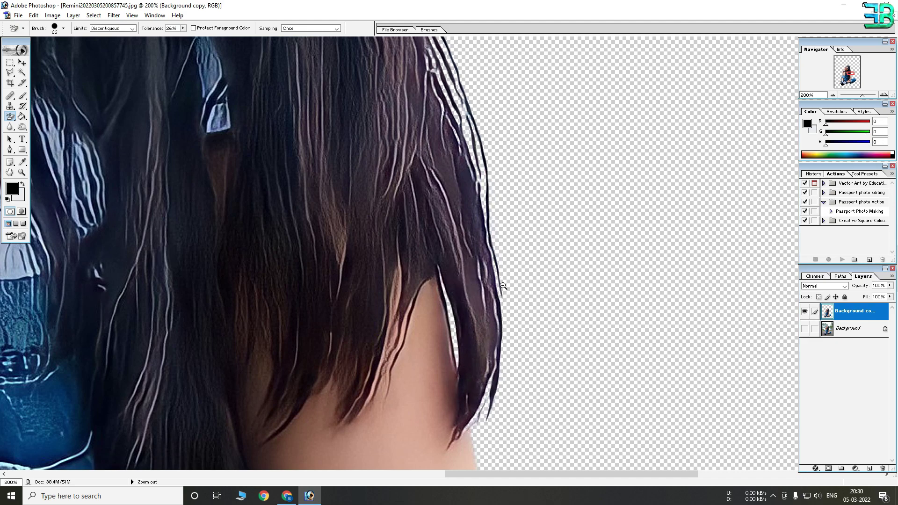
Erase the grey fill inside the shoelace loop and beside the heel, undoing the last stroke
{"action": "key", "text": "ctrl+minus"}
{"action": "key", "text": "ctrl+minus"}
{"action": "key", "text": "ctrl+minus"}
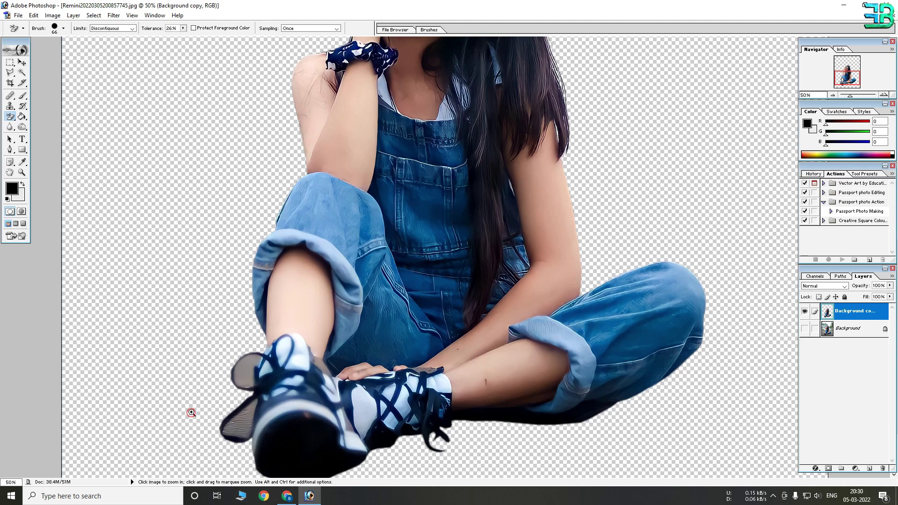
{"action": "left_click", "coordinate": [250, 361], "text": "ctrl"}
{"action": "left_click", "coordinate": [345, 295], "text": "ctrl"}
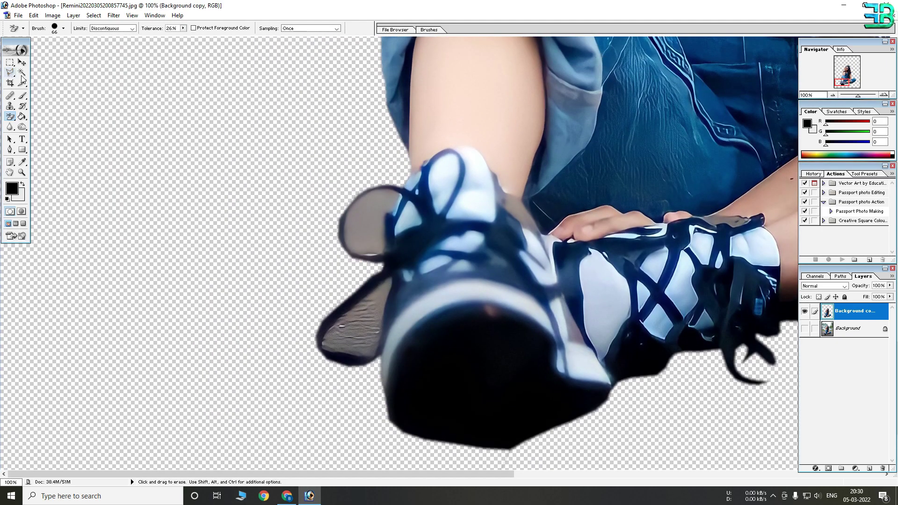
{"action": "mouse_move", "coordinate": [360, 225]}
{"action": "left_mouse_down"}
{"action": "mouse_move", "coordinate": [357, 239]}
{"action": "mouse_move", "coordinate": [389, 192]}
{"action": "left_mouse_up"}
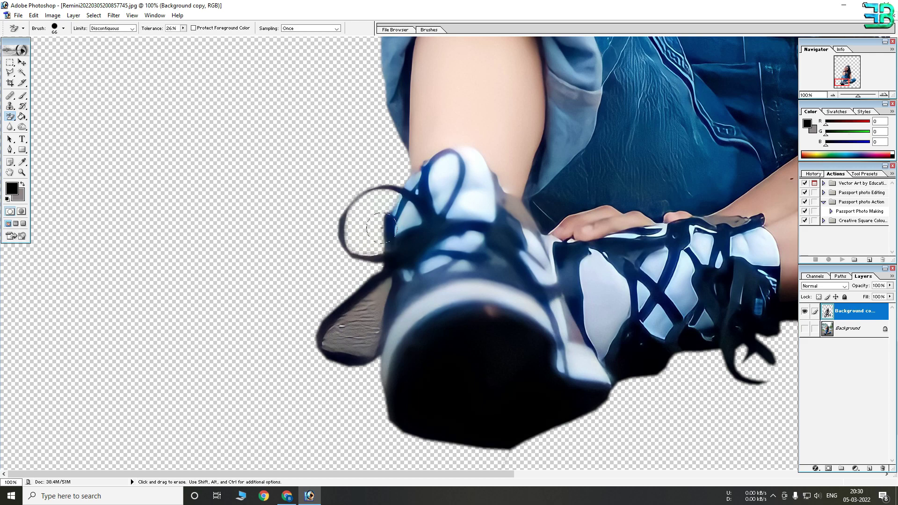
{"action": "mouse_move", "coordinate": [377, 298]}
{"action": "left_mouse_down"}
{"action": "mouse_move", "coordinate": [330, 344]}
{"action": "mouse_move", "coordinate": [356, 348]}
{"action": "mouse_move", "coordinate": [363, 337]}
{"action": "mouse_move", "coordinate": [350, 332]}
{"action": "mouse_move", "coordinate": [330, 341]}
{"action": "mouse_move", "coordinate": [369, 334]}
{"action": "left_mouse_up"}
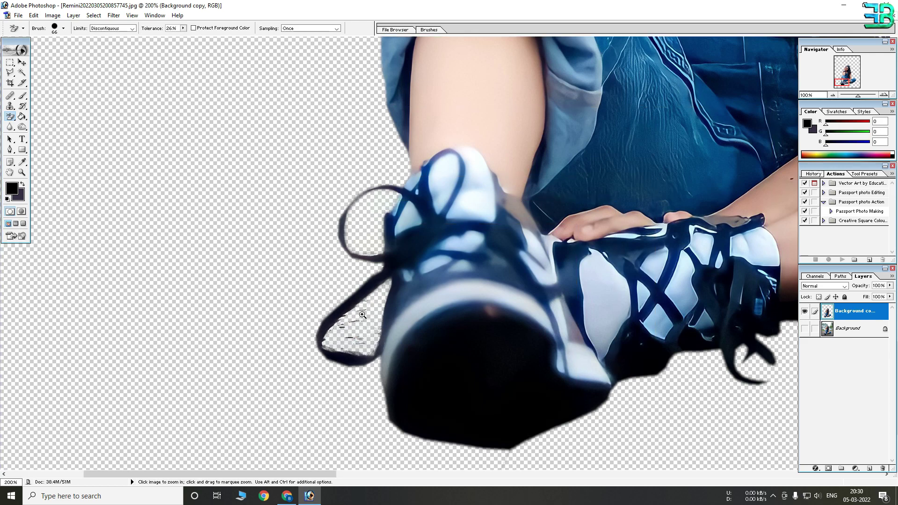
{"action": "key", "text": "ctrl+plus"}
{"action": "key", "text": "ctrl+plus"}
{"action": "mouse_move", "coordinate": [571, 126]}
{"action": "left_mouse_down"}
{"action": "mouse_move", "coordinate": [564, 149]}
{"action": "mouse_move", "coordinate": [599, 125]}
{"action": "mouse_move", "coordinate": [563, 121]}
{"action": "mouse_move", "coordinate": [569, 128]}
{"action": "left_mouse_up"}
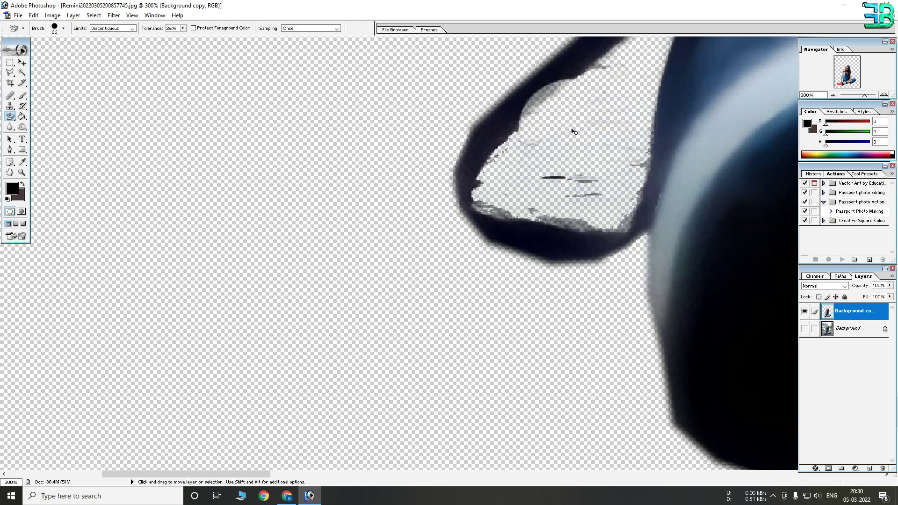
{"action": "key", "text": "ctrl+z"}
Outline the leftover white patch with the Polygonal Lasso, delete it and deselect
{"action": "left_click", "coordinate": [10, 73]}
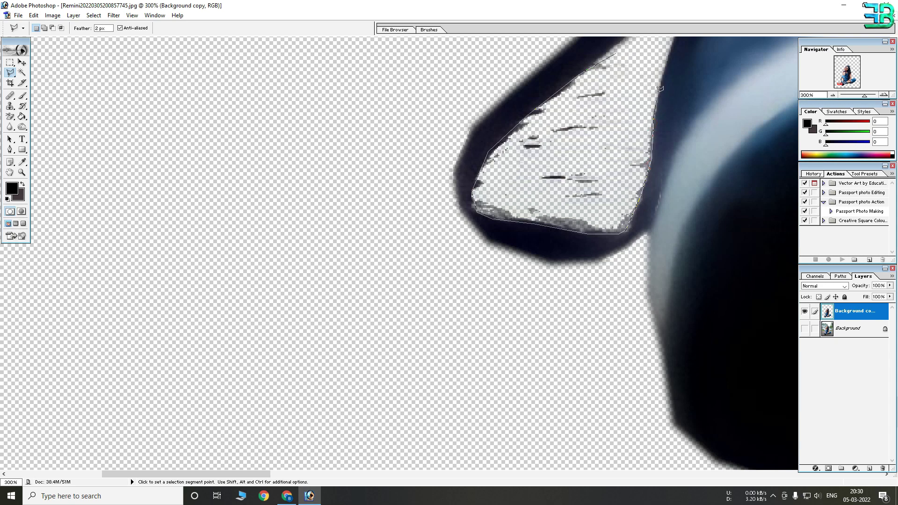
{"action": "double_click", "coordinate": [659, 48]}
{"action": "key", "text": "Delete"}
{"action": "key", "text": "ctrl+d"}
Zoom out to the whole cut-out girl and show both documents side by side
{"action": "left_click", "coordinate": [575, 114], "text": "ctrl+alt"}
{"action": "left_click", "coordinate": [574, 112], "text": "ctrl+alt"}
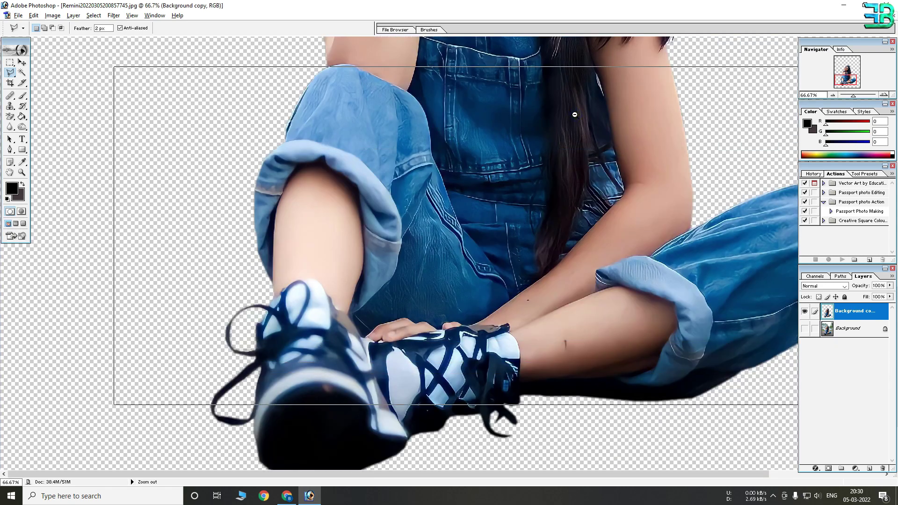
{"action": "left_click", "coordinate": [503, 200], "text": "ctrl+alt"}
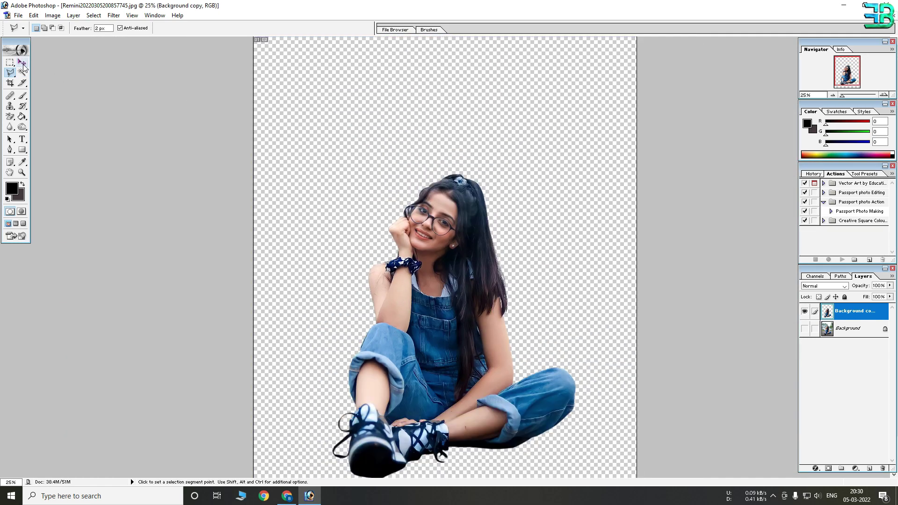
{"action": "left_click", "coordinate": [22, 64]}
{"action": "left_click", "coordinate": [882, 14]}
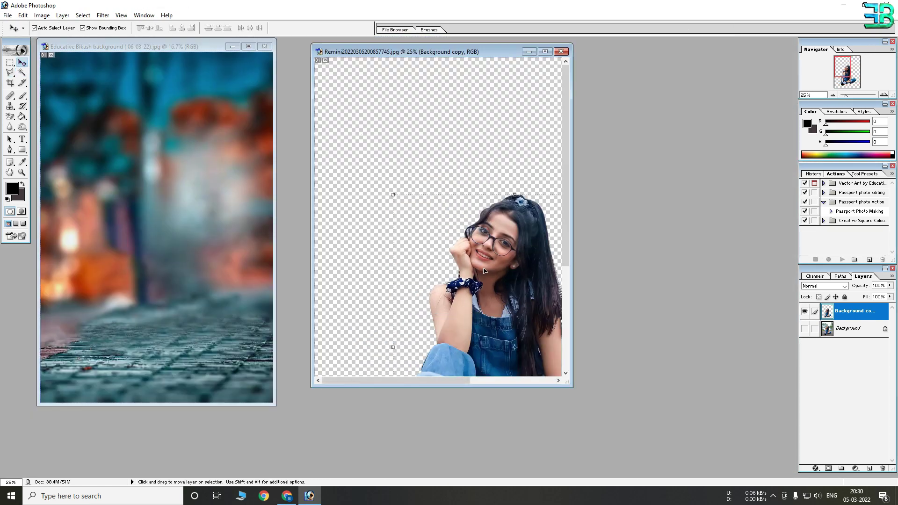
Move the cut-out girl onto the bokeh background, scale her to about 124% and centre her
{"action": "left_click_drag", "start_coordinate": [484, 271], "coordinate": [112, 299]}
{"action": "left_click", "coordinate": [250, 49]}
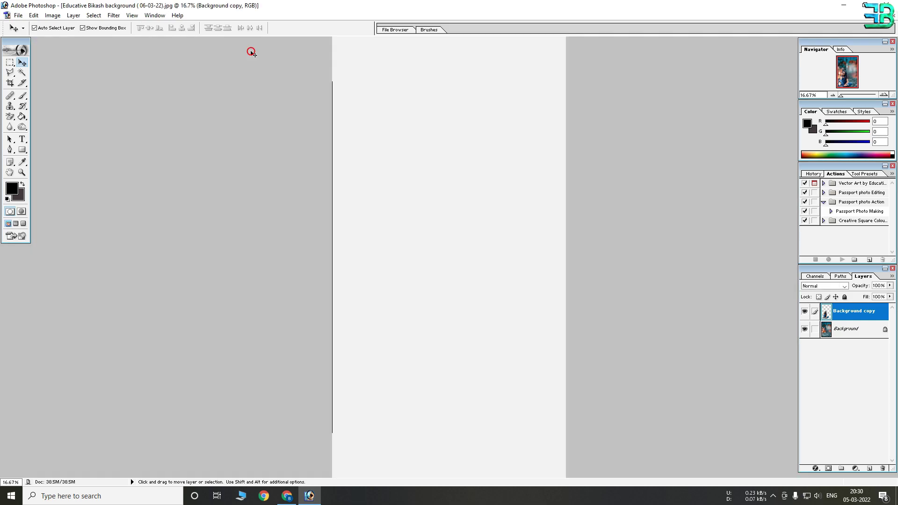
{"action": "left_click_drag", "start_coordinate": [421, 317], "coordinate": [477, 294]}
{"action": "left_click_drag", "start_coordinate": [454, 299], "coordinate": [453, 290]}
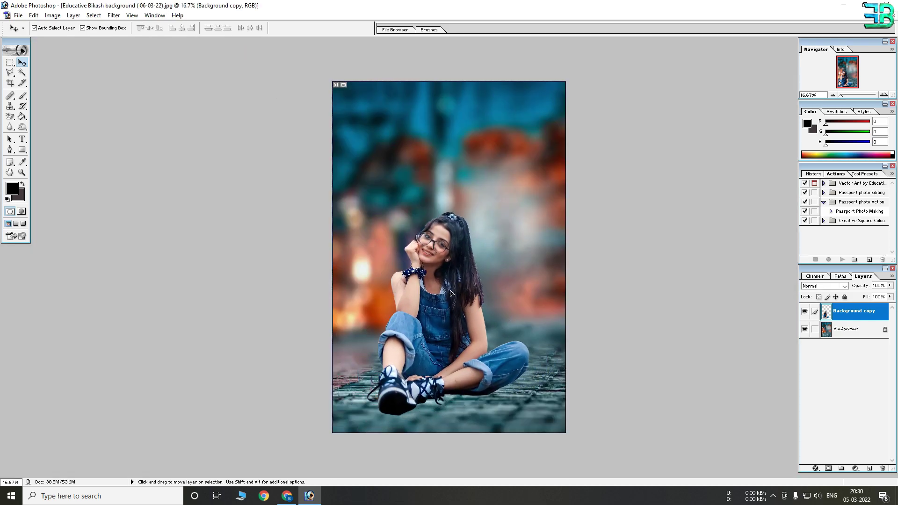
{"action": "mouse_move", "coordinate": [533, 209]}
{"action": "left_mouse_down"}
{"action": "mouse_move", "coordinate": [564, 149]}
{"action": "mouse_move", "coordinate": [559, 154]}
{"action": "left_mouse_up"}
{"action": "left_click_drag", "start_coordinate": [488, 241], "coordinate": [468, 241]}
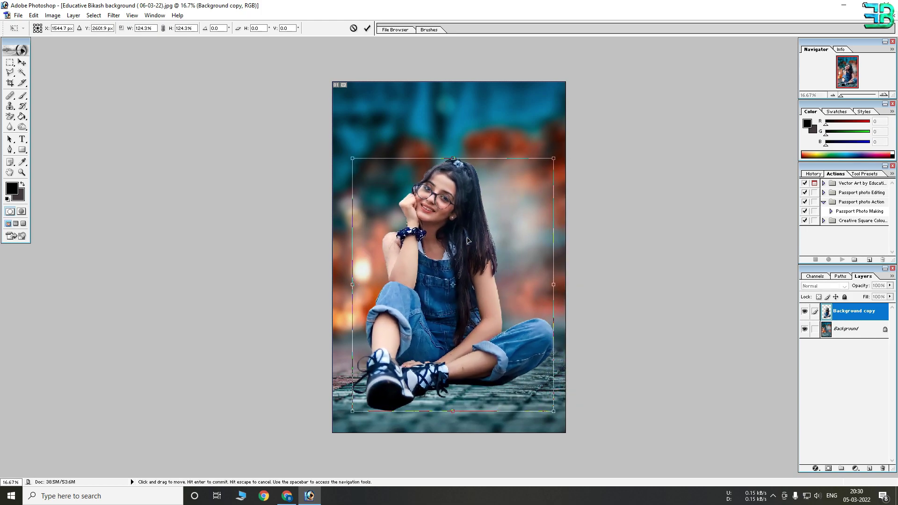
{"action": "key", "text": "Return"}
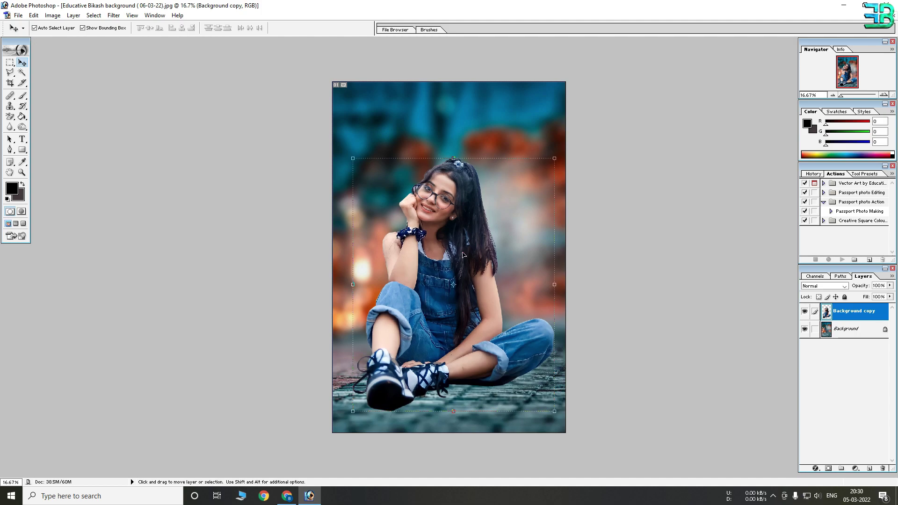
{"action": "left_click_drag", "start_coordinate": [463, 255], "coordinate": [465, 257]}
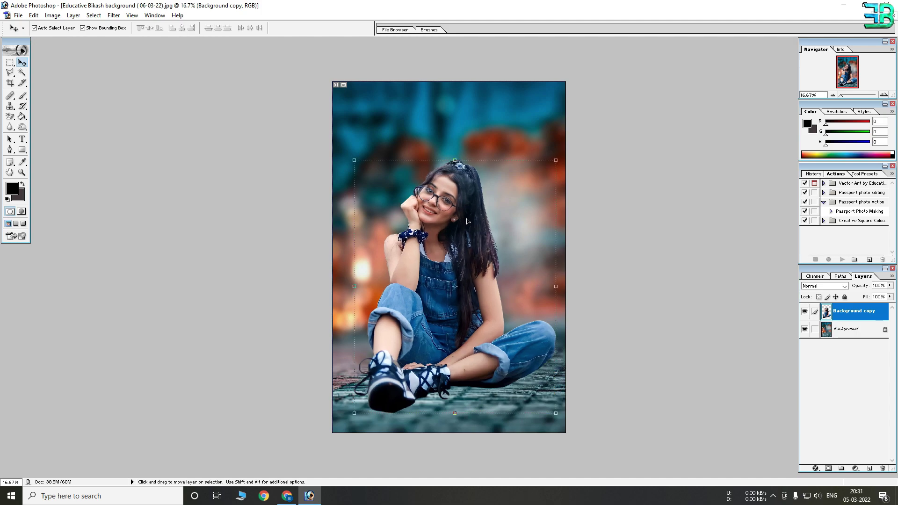
Add a new empty layer directly above the Background layer
{"action": "left_click", "coordinate": [860, 329]}
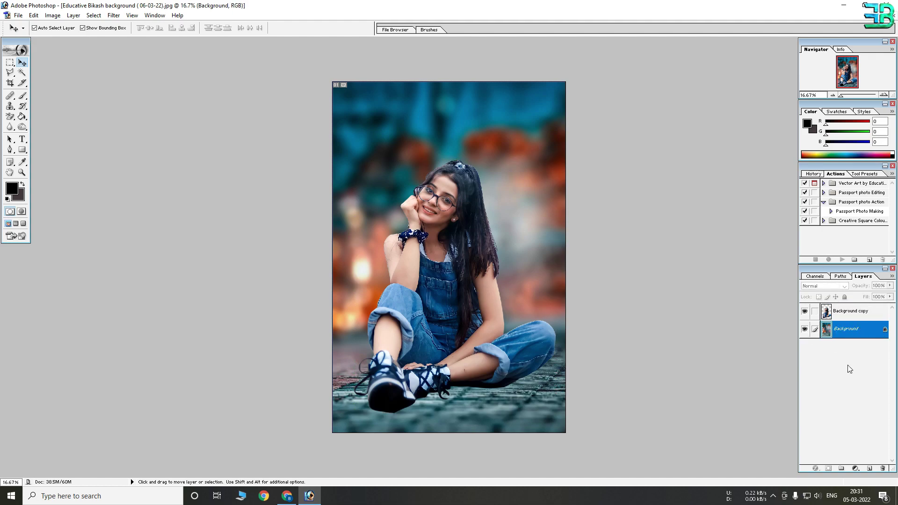
{"action": "left_click", "coordinate": [869, 469]}
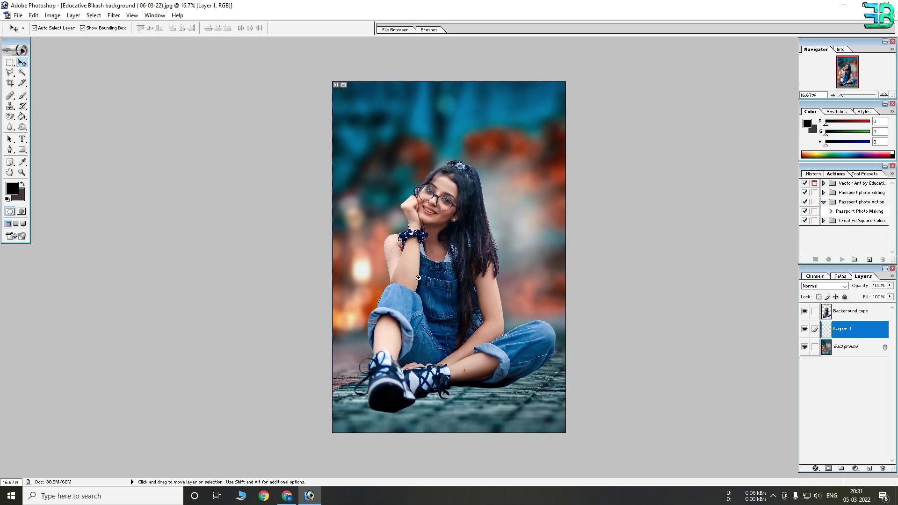
{"action": "key", "text": "ctrl+plus"}
Zoom in on the shoes and paint a black shadow under the soles on the new layer
{"action": "left_click", "coordinate": [22, 95]}
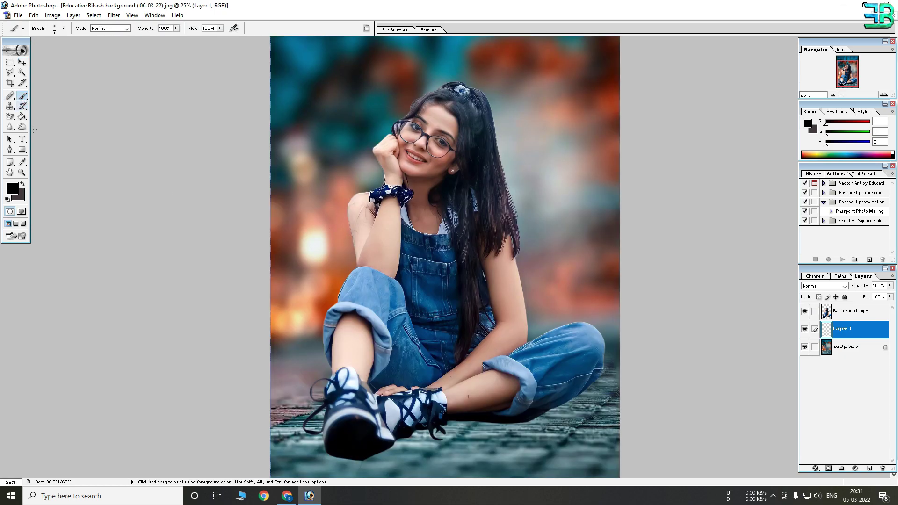
{"action": "left_click", "coordinate": [7, 200]}
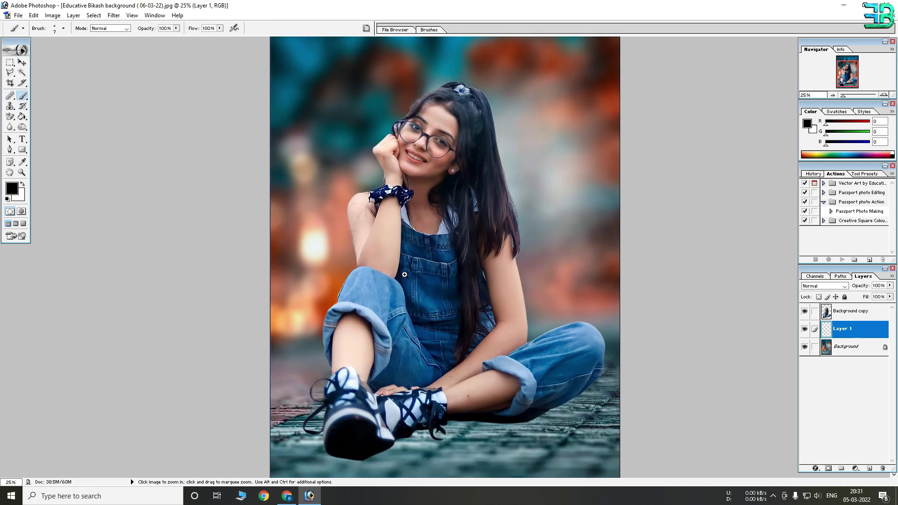
{"action": "left_click_drag", "start_coordinate": [275, 65], "coordinate": [604, 208]}
{"action": "left_click_drag", "start_coordinate": [429, 374], "coordinate": [429, 375]}
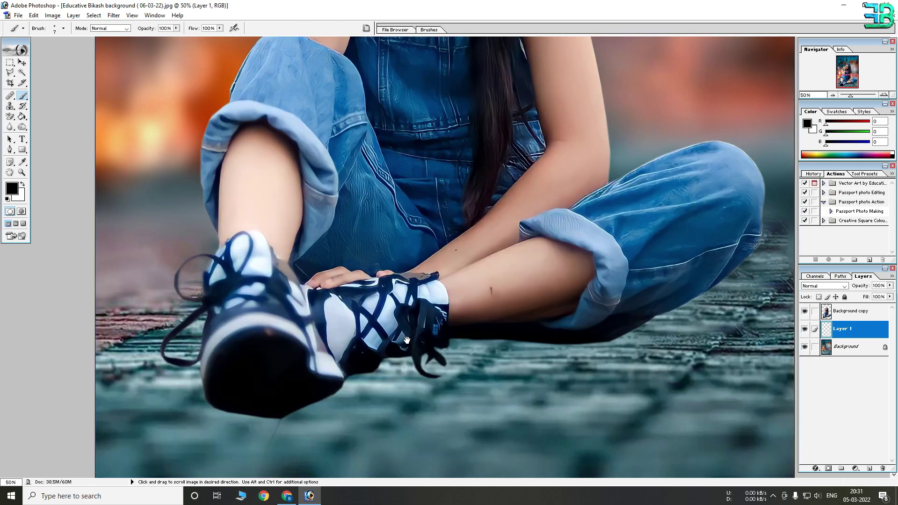
{"action": "right_click", "coordinate": [414, 385]}
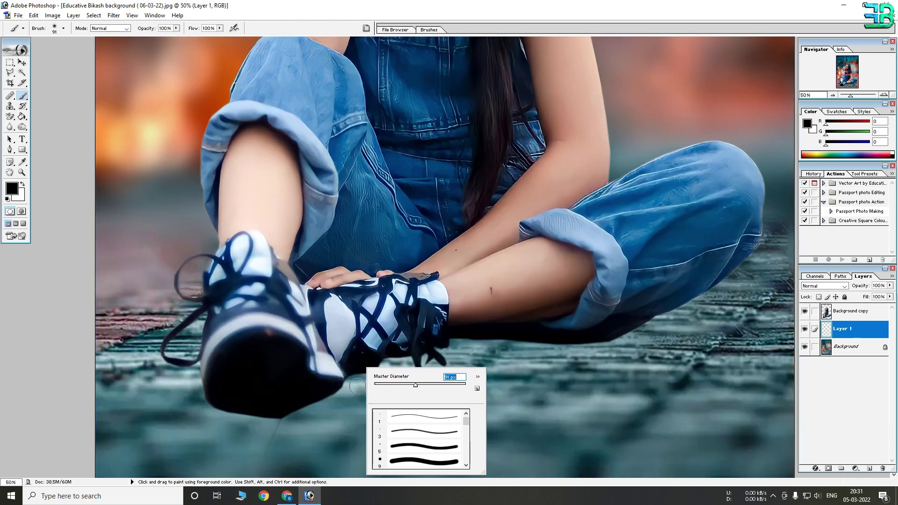
{"action": "mouse_move", "coordinate": [238, 416]}
{"action": "left_mouse_down"}
{"action": "mouse_move", "coordinate": [295, 407]}
{"action": "mouse_move", "coordinate": [272, 416]}
{"action": "mouse_move", "coordinate": [386, 367]}
{"action": "mouse_move", "coordinate": [438, 363]}
{"action": "mouse_move", "coordinate": [434, 355]}
{"action": "mouse_move", "coordinate": [461, 344]}
{"action": "mouse_move", "coordinate": [592, 337]}
{"action": "mouse_move", "coordinate": [668, 317]}
{"action": "mouse_move", "coordinate": [594, 342]}
{"action": "left_mouse_up"}
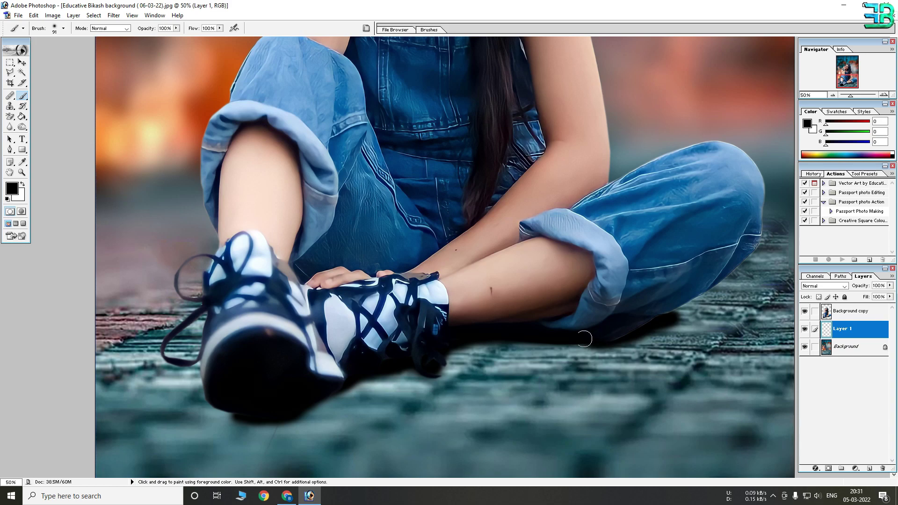
{"action": "key", "text": "ctrl+minus"}
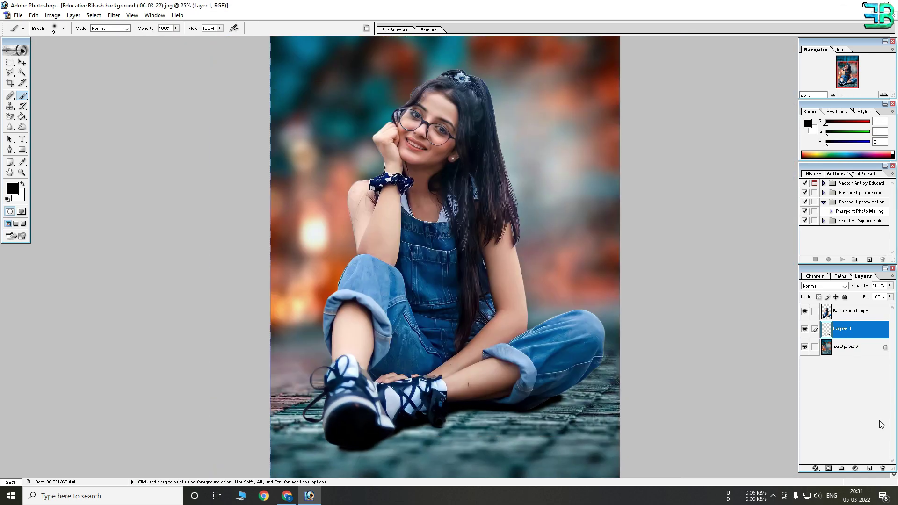
{"action": "left_click", "coordinate": [114, 15]}
{"action": "mouse_move", "coordinate": [127, 84]}
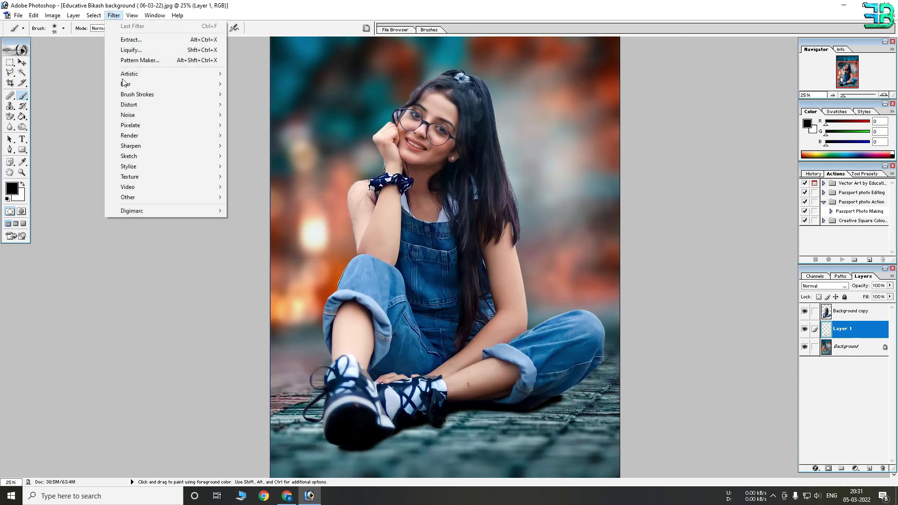
Apply a Gaussian Blur of radius 25 to the shadow layer
{"action": "left_click", "coordinate": [248, 105]}
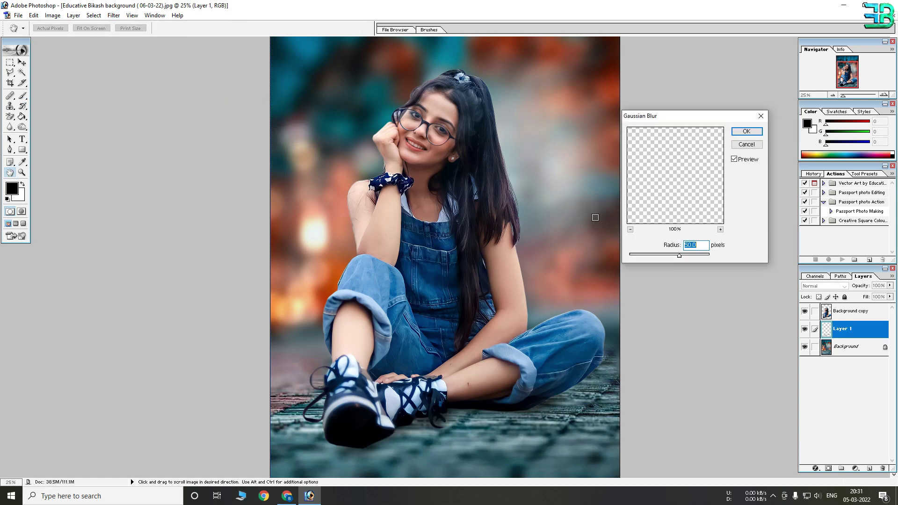
{"action": "type", "text": "5"}
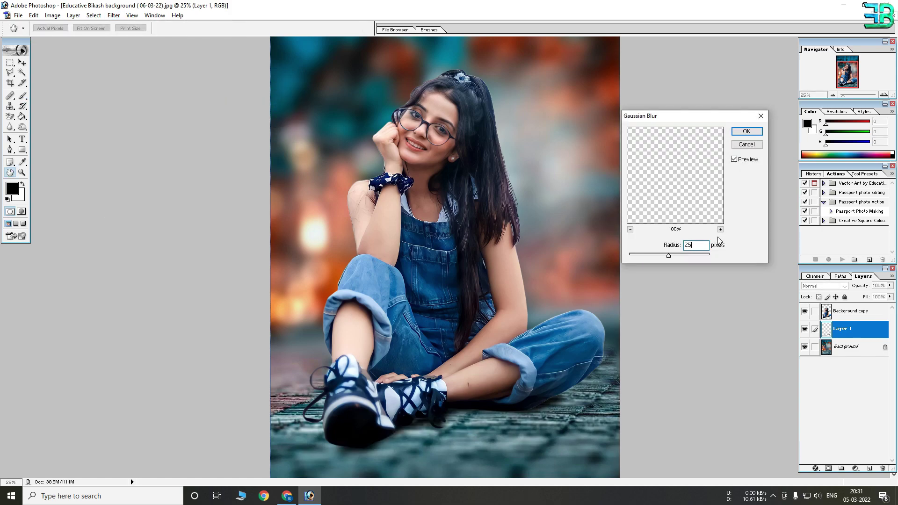
{"action": "left_click", "coordinate": [747, 131]}
{"action": "key", "text": "b"}
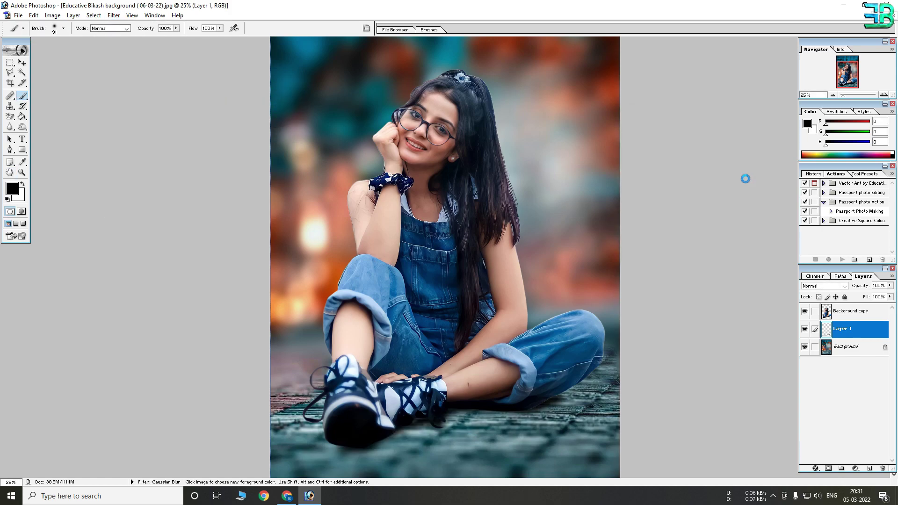
{"action": "left_click", "coordinate": [606, 340]}
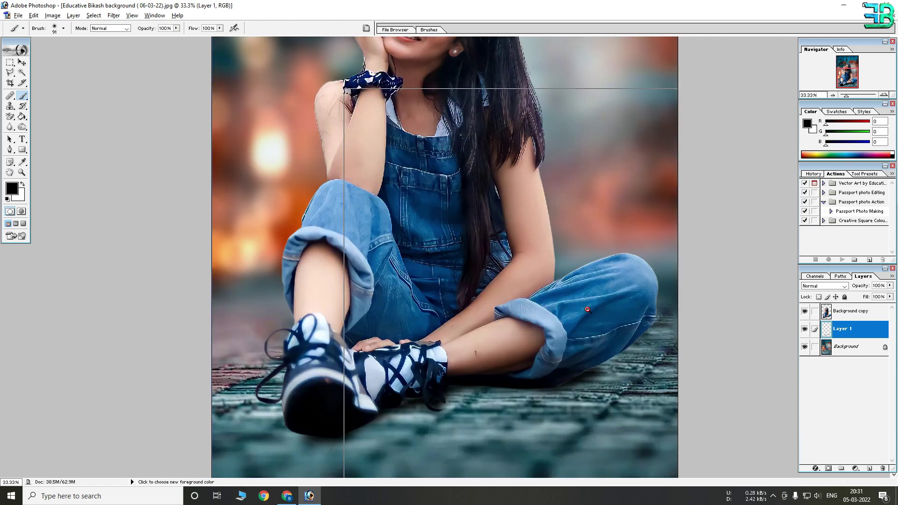
{"action": "left_click", "coordinate": [568, 308], "text": "alt"}
Set the shadow layer's opacity to about 91%
{"action": "left_click", "coordinate": [890, 286]}
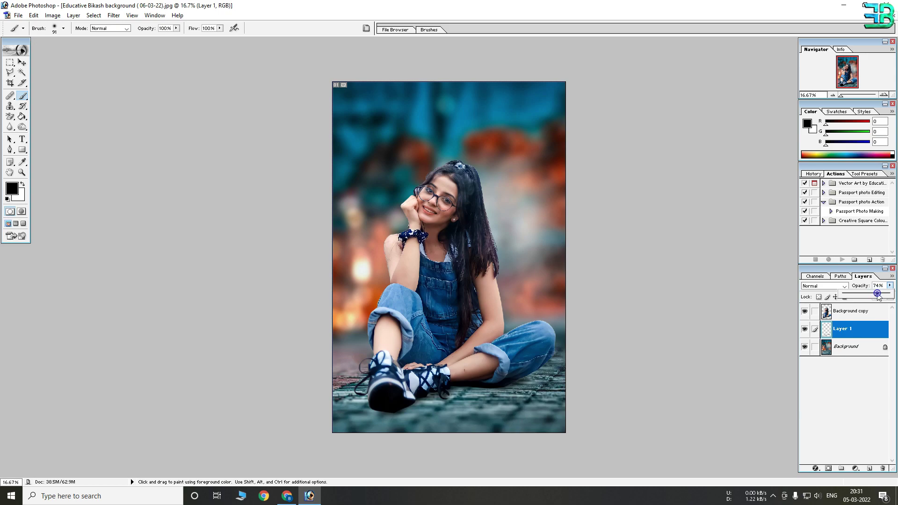
{"action": "left_click_drag", "start_coordinate": [884, 296], "coordinate": [885, 298]}
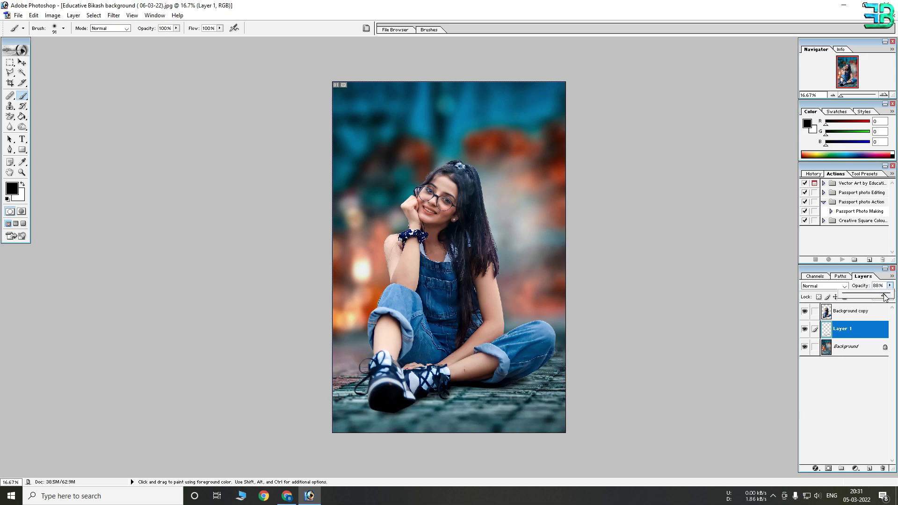
{"action": "left_click", "coordinate": [874, 343]}
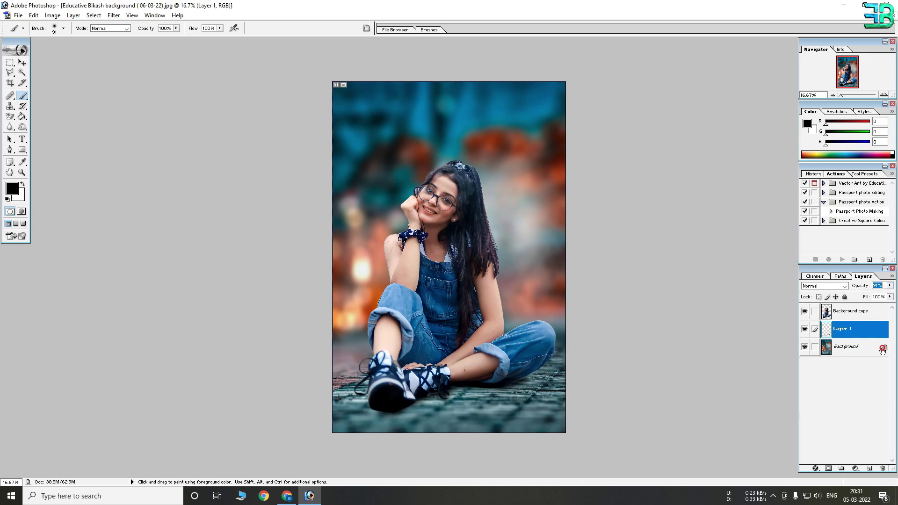
{"action": "left_click", "coordinate": [861, 329]}
{"action": "left_click", "coordinate": [418, 428], "text": "ctrl"}
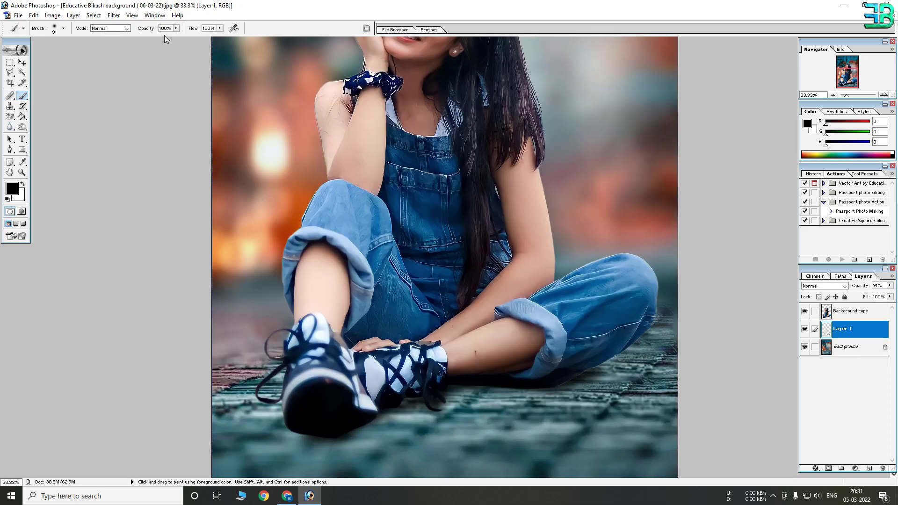
Set the black brush to about 404 px at 32% opacity
{"action": "key", "text": "ctrl+minus"}
{"action": "right_click", "coordinate": [428, 367]}
{"action": "left_click_drag", "start_coordinate": [496, 384], "coordinate": [509, 385]}
{"action": "left_click", "coordinate": [339, 453]}
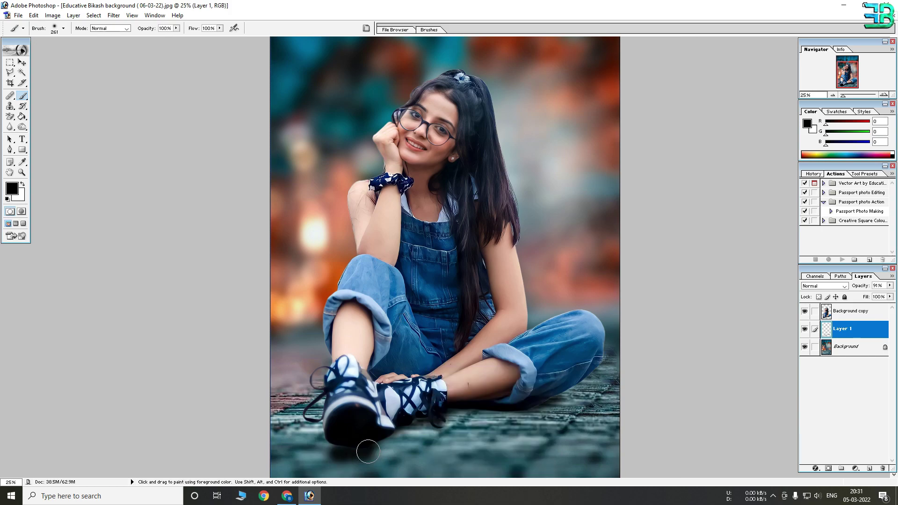
{"action": "left_click", "coordinate": [176, 28]}
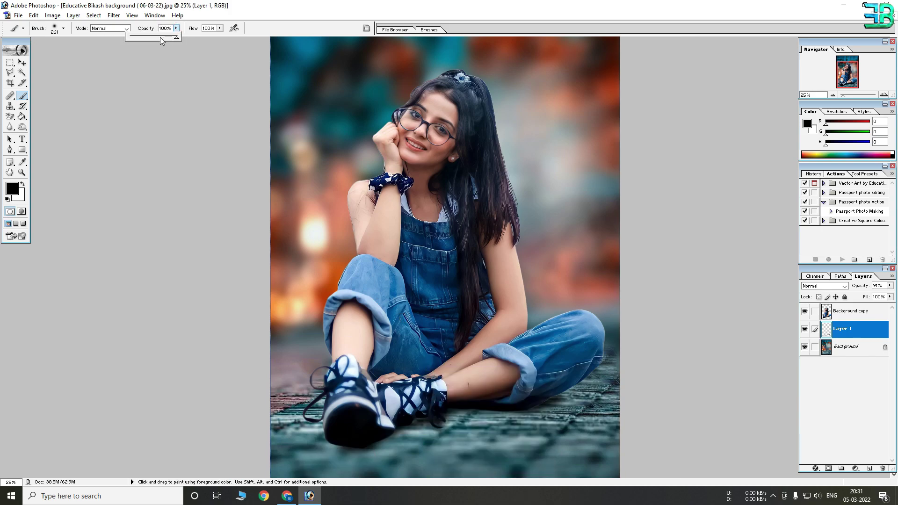
{"action": "right_click", "coordinate": [457, 285]}
{"action": "left_click_drag", "start_coordinate": [515, 301], "coordinate": [547, 301]}
{"action": "left_click", "coordinate": [322, 463]}
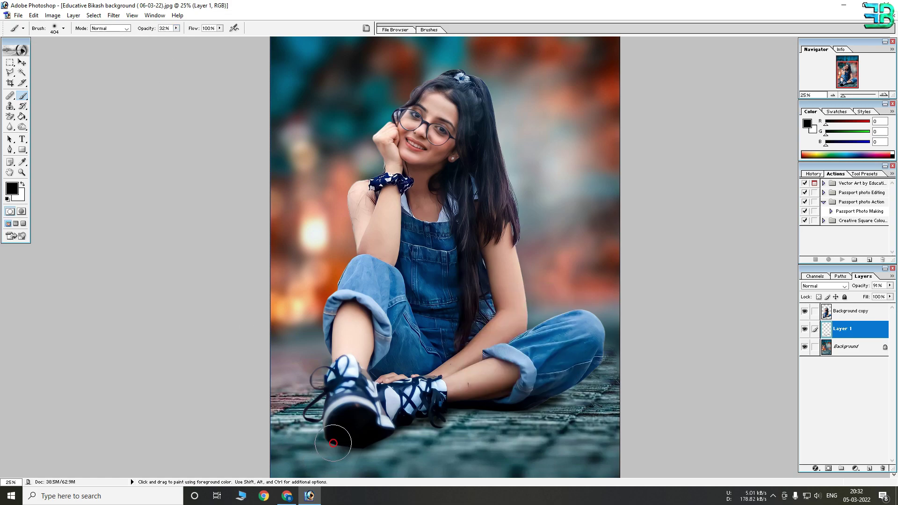
Paint a soft shadow under the shoes and jeans, compare before/after, then select Background
{"action": "mouse_move", "coordinate": [479, 427]}
{"action": "left_mouse_down"}
{"action": "mouse_move", "coordinate": [412, 428]}
{"action": "mouse_move", "coordinate": [461, 407]}
{"action": "mouse_move", "coordinate": [540, 395]}
{"action": "left_mouse_up"}
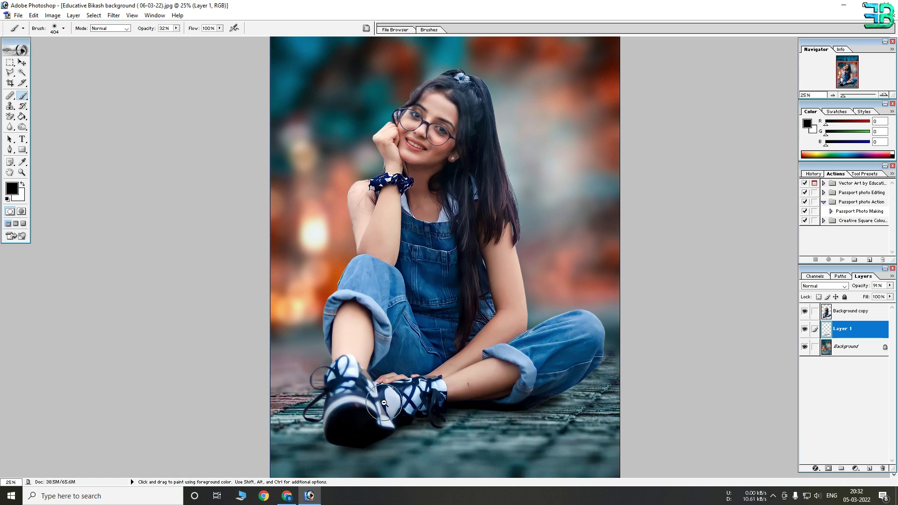
{"action": "key", "text": "ctrl+minus"}
{"action": "key", "text": "ctrl+minus"}
{"action": "left_click", "coordinate": [443, 363]}
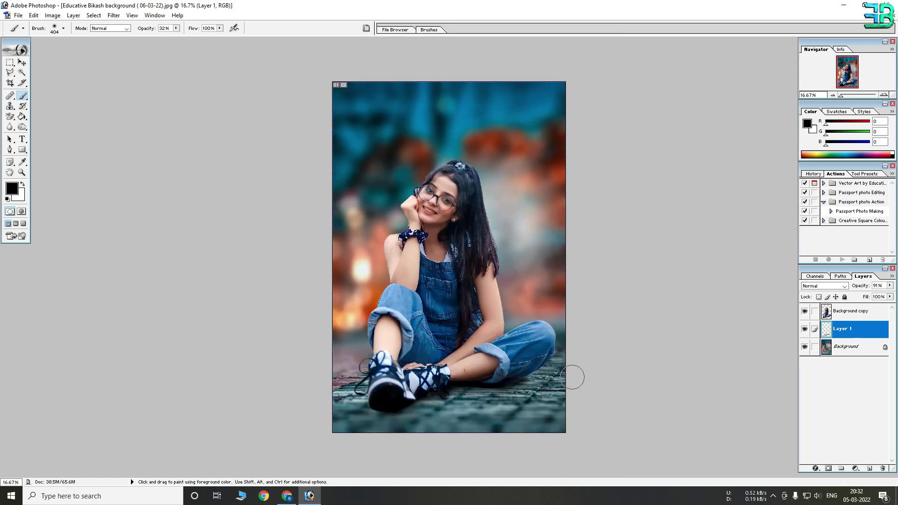
{"action": "key", "text": "ctrl+z"}
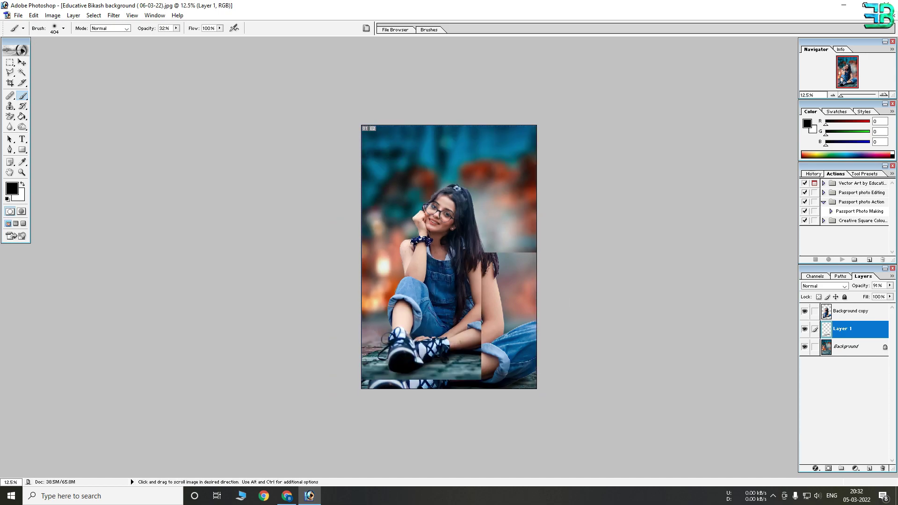
{"action": "key", "text": "ctrl+z"}
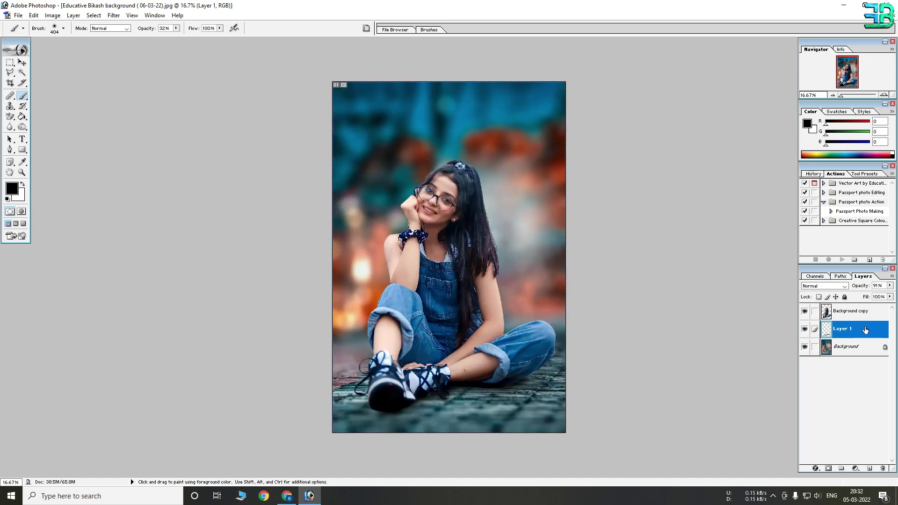
{"action": "left_click", "coordinate": [858, 347]}
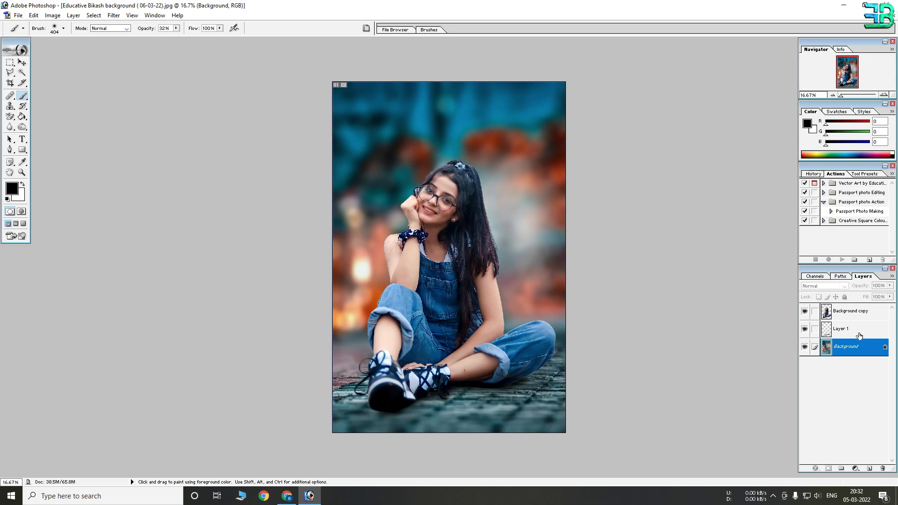
Add a Hue/Saturation layer above Background copy with Saturation raised to +50, then fine-tune it
{"action": "left_click", "coordinate": [859, 318]}
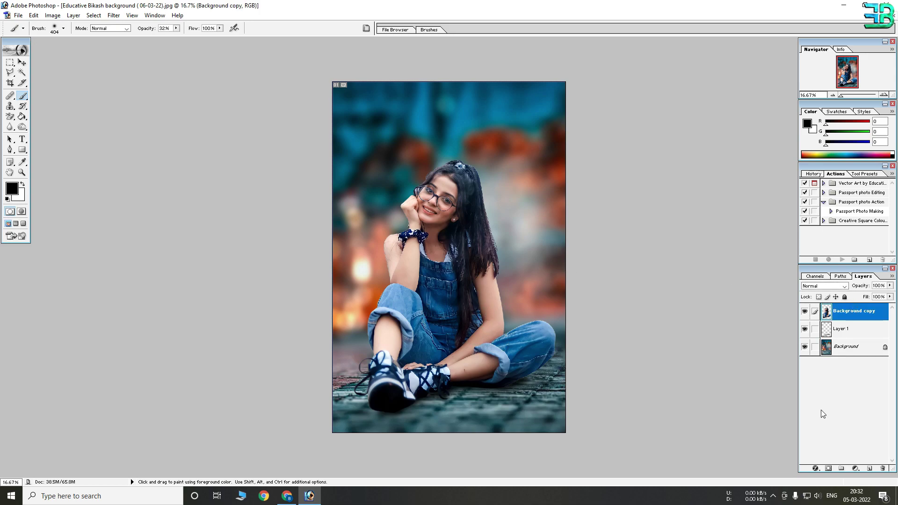
{"action": "left_click", "coordinate": [856, 468]}
{"action": "left_click", "coordinate": [849, 395]}
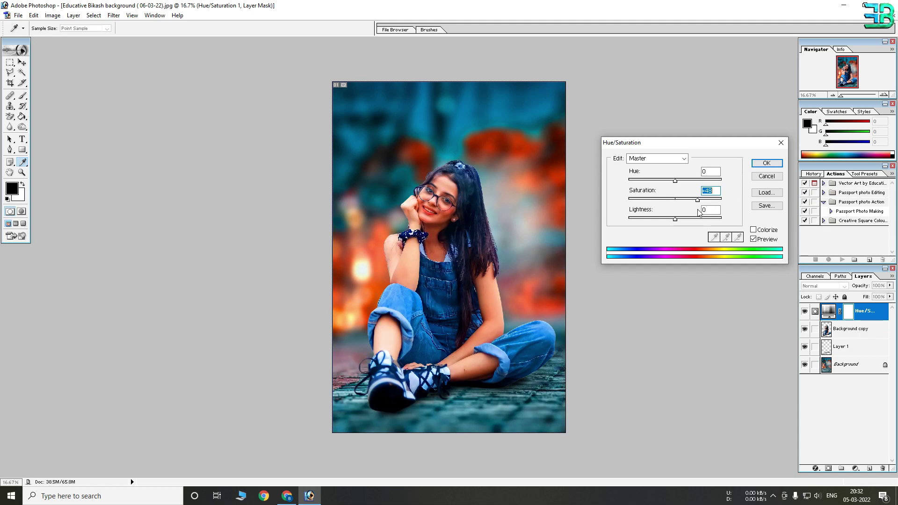
{"action": "key", "text": "Up"}
{"action": "key", "text": "Up"}
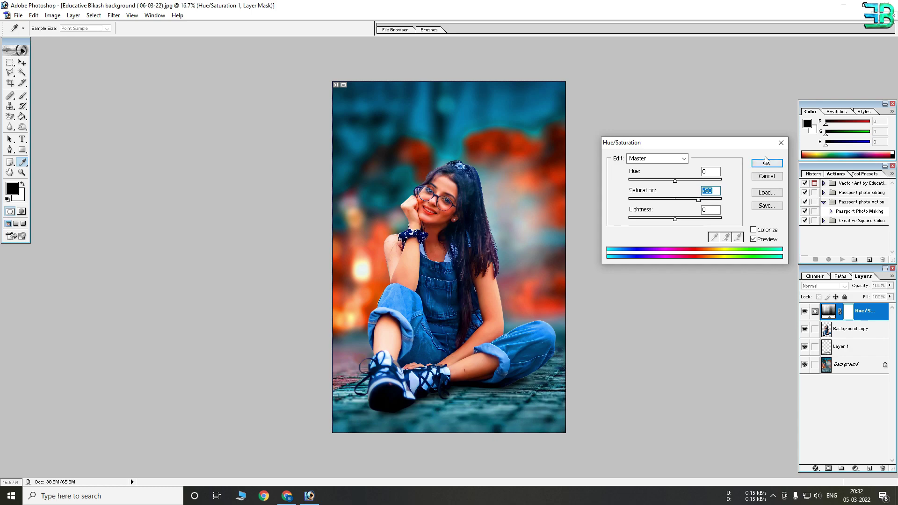
{"action": "left_click", "coordinate": [767, 162]}
{"action": "key", "text": "b"}
{"action": "key", "text": "x"}
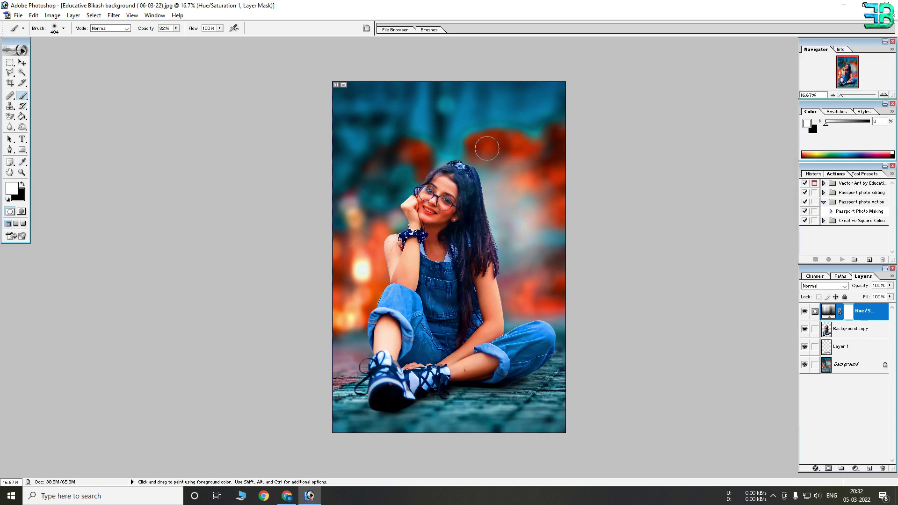
{"action": "double_click", "coordinate": [829, 310]}
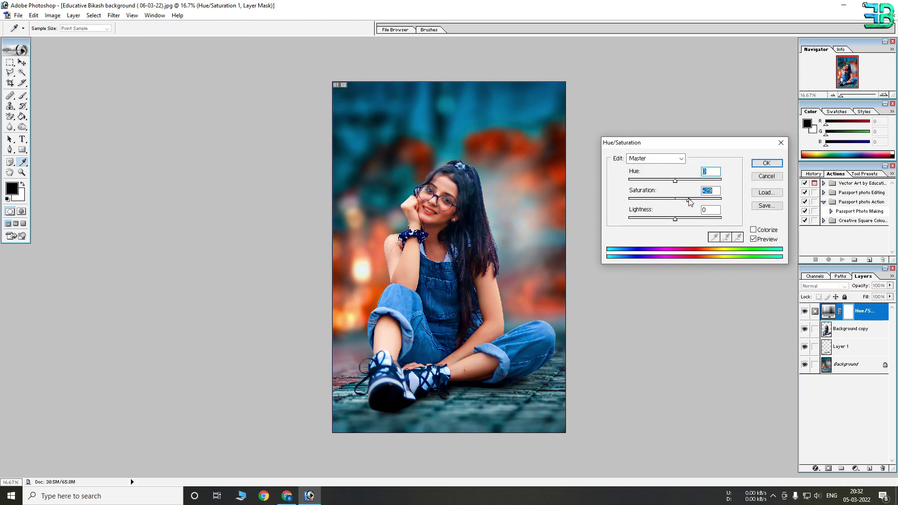
{"action": "left_click", "coordinate": [779, 164]}
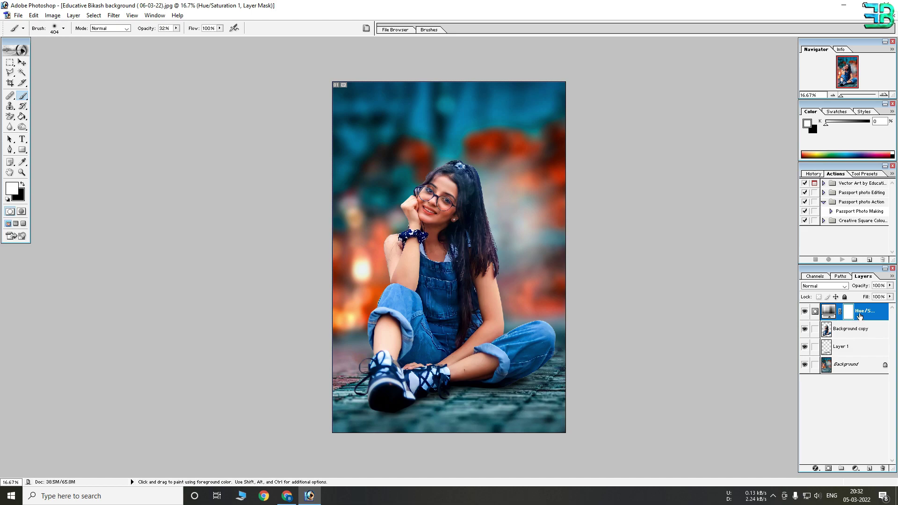
Paint black at 100% opacity on the Hue/Saturation mask over the girl's arm and calf
{"action": "left_click", "coordinate": [21, 182]}
{"action": "key", "text": "ctrl+plus"}
{"action": "key", "text": "ctrl+plus"}
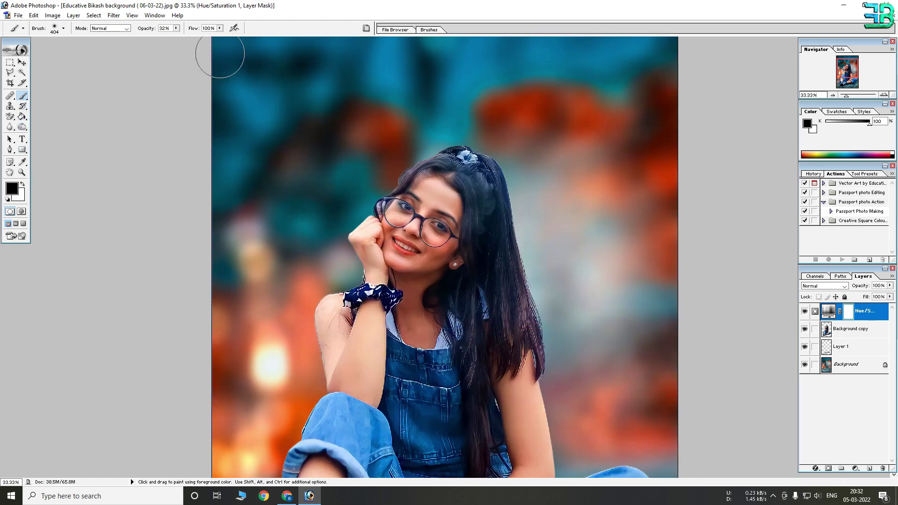
{"action": "left_click", "coordinate": [176, 28]}
{"action": "left_click", "coordinate": [431, 201]}
{"action": "left_click_drag", "start_coordinate": [338, 327], "coordinate": [369, 398]}
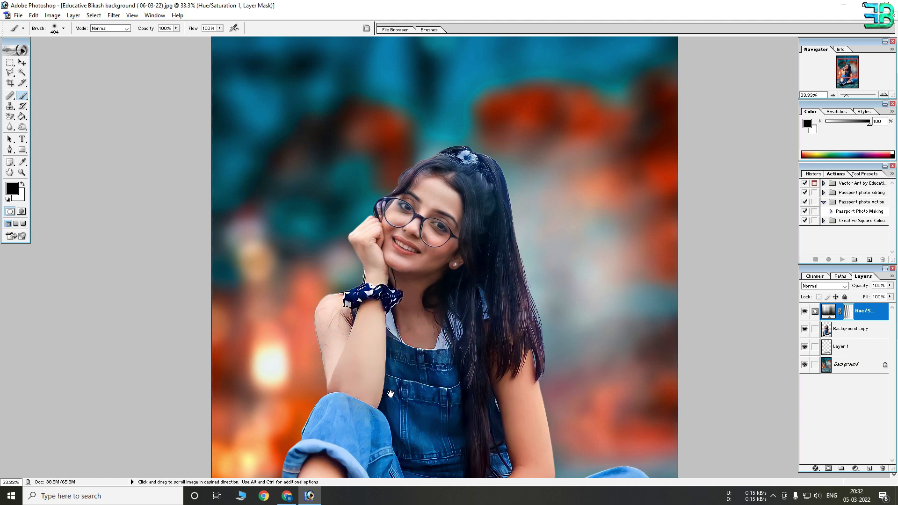
{"action": "scroll", "coordinate": [398, 351], "scroll_direction": "down", "scroll_amount": 5}
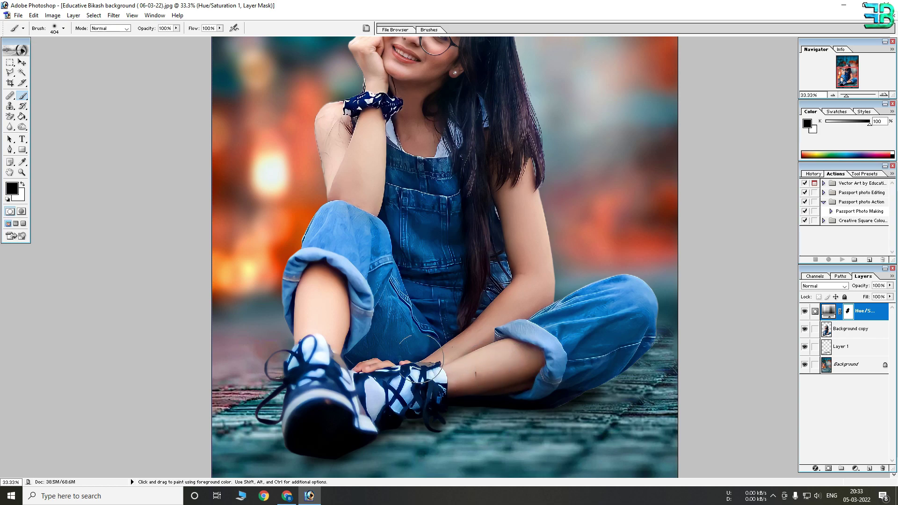
{"action": "left_click_drag", "start_coordinate": [311, 294], "coordinate": [325, 336]}
{"action": "left_click", "coordinate": [531, 278], "text": "alt"}
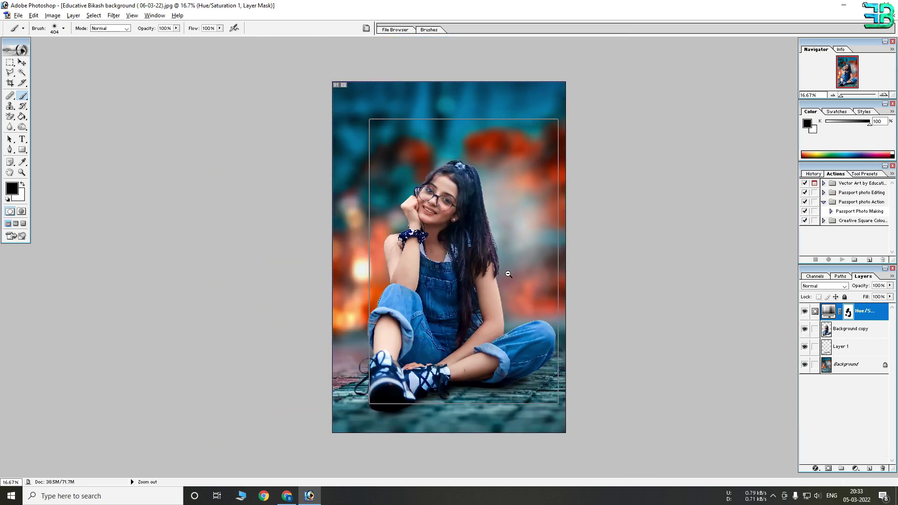
{"action": "left_click", "coordinate": [509, 279], "text": "alt"}
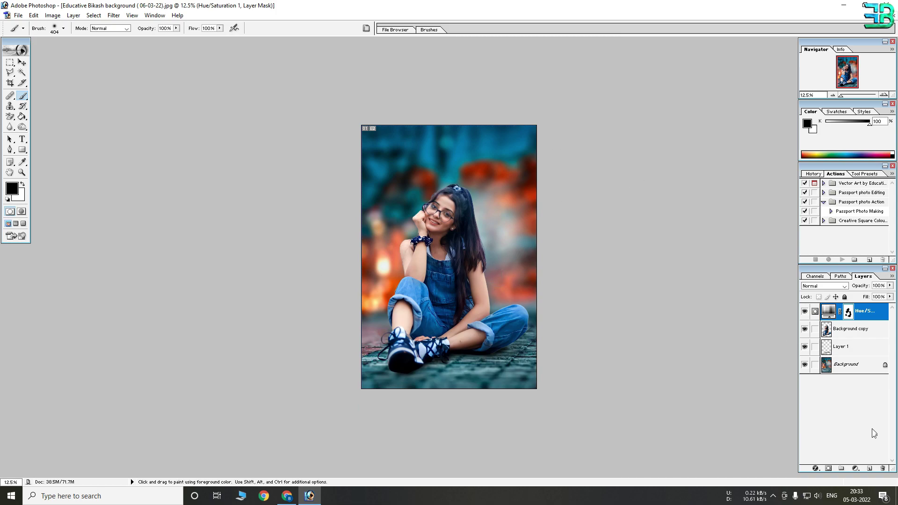
Add a Selective Color layer with Cyan -100 in Reds and -94 in Greens
{"action": "left_click", "coordinate": [856, 468]}
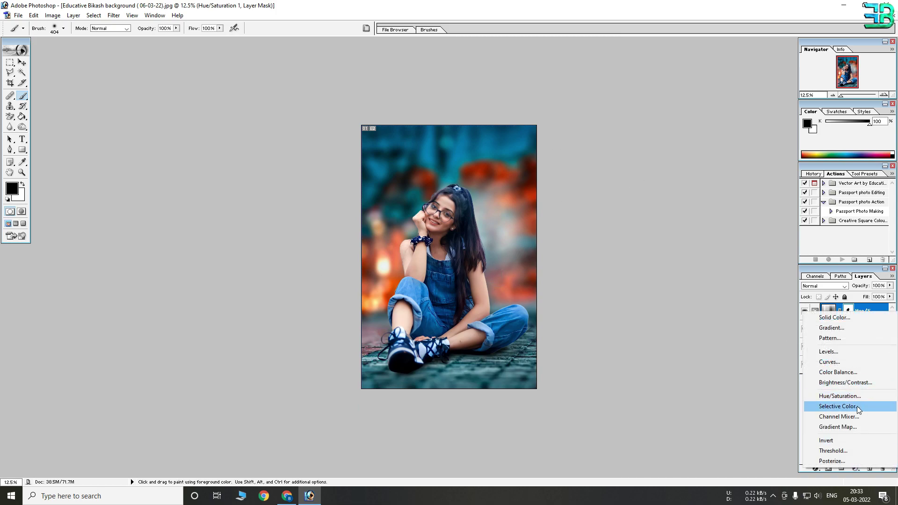
{"action": "left_click", "coordinate": [830, 407]}
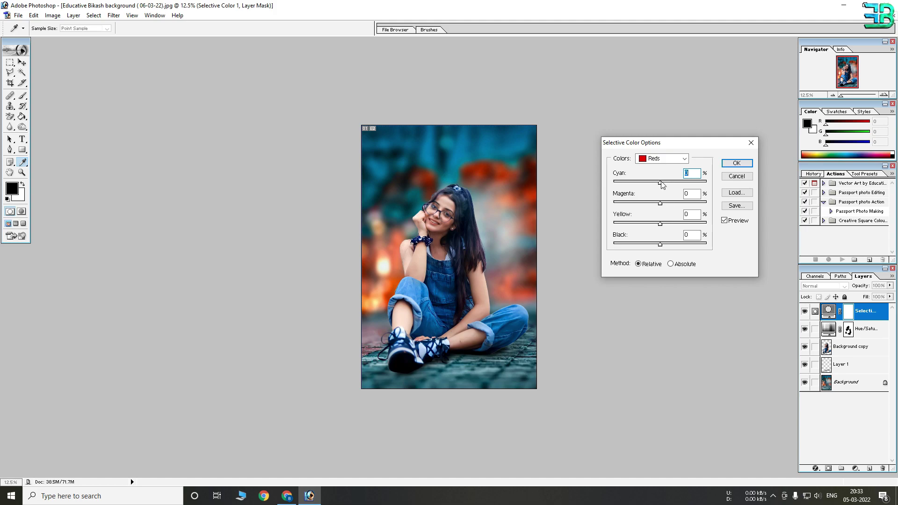
{"action": "left_click_drag", "start_coordinate": [662, 185], "coordinate": [602, 185]}
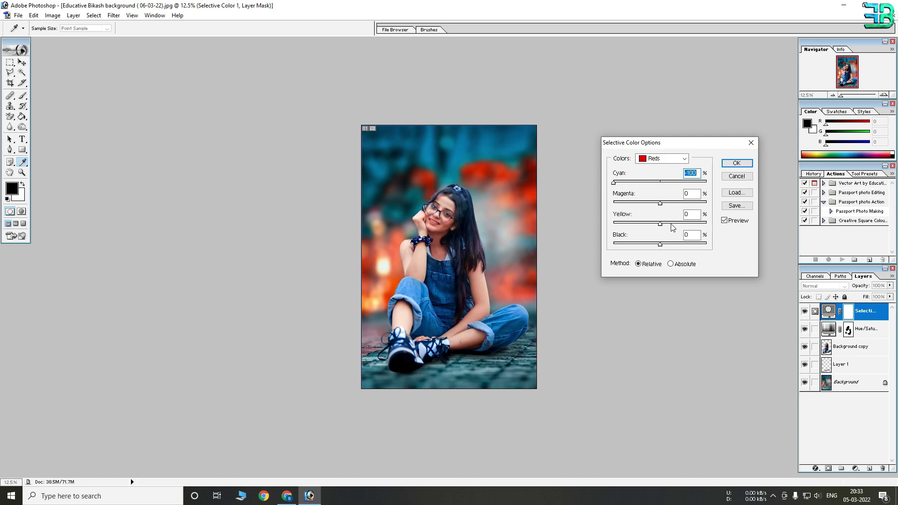
{"action": "left_click", "coordinate": [662, 159]}
{"action": "left_click", "coordinate": [660, 166]}
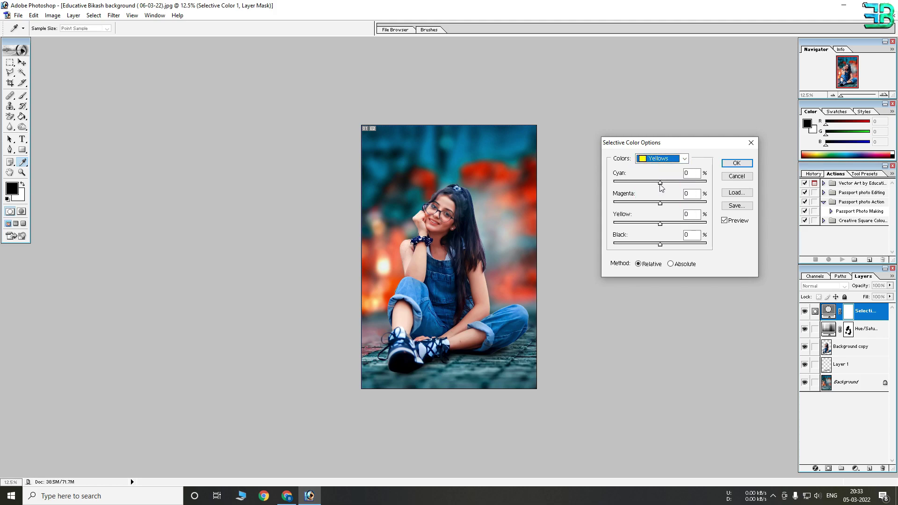
{"action": "left_click", "coordinate": [662, 158]}
{"action": "left_click", "coordinate": [661, 183]}
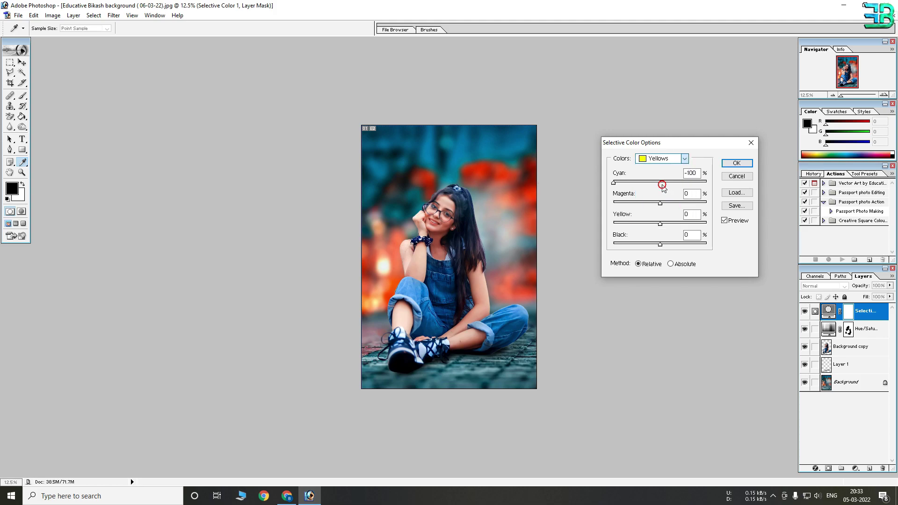
{"action": "left_click_drag", "start_coordinate": [661, 183], "coordinate": [616, 182]}
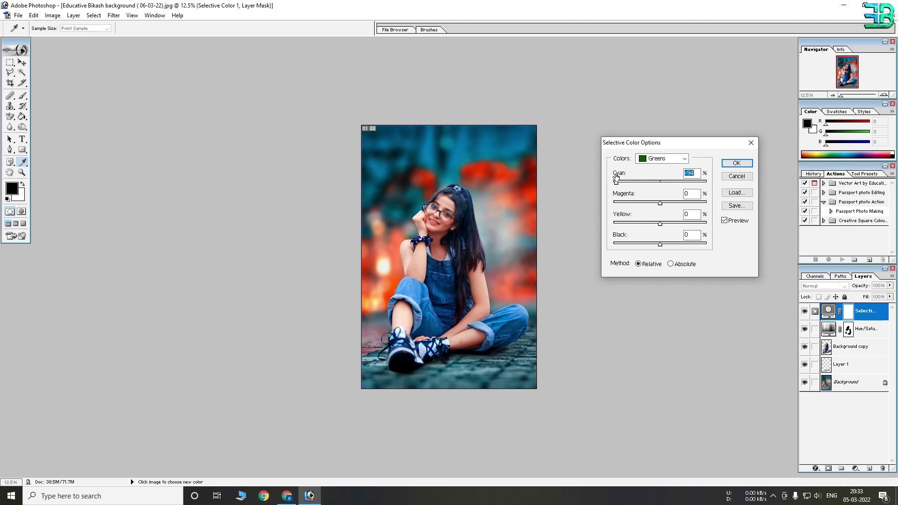
Push Cyan to +100 in both the Cyans and Blues ranges
{"action": "left_click", "coordinate": [662, 158]}
{"action": "left_click", "coordinate": [661, 190]}
{"action": "left_click_drag", "start_coordinate": [660, 183], "coordinate": [759, 184]}
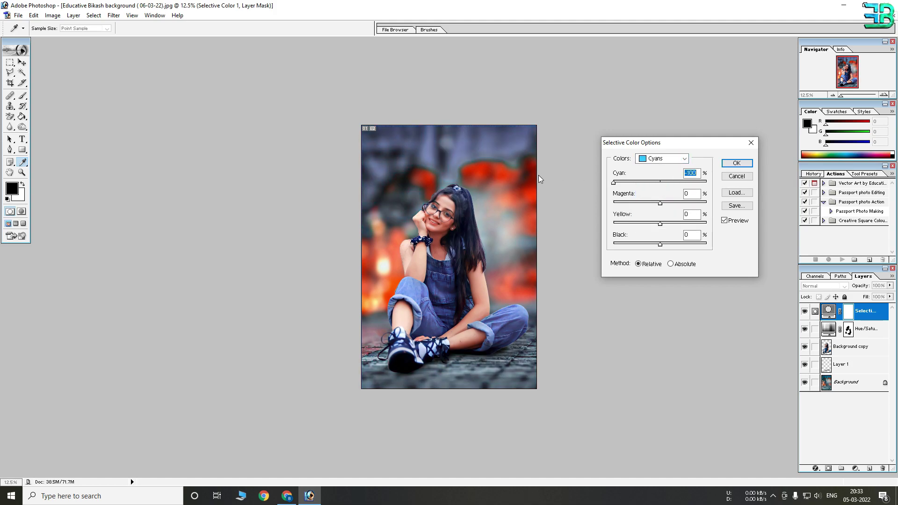
{"action": "left_click", "coordinate": [662, 158]}
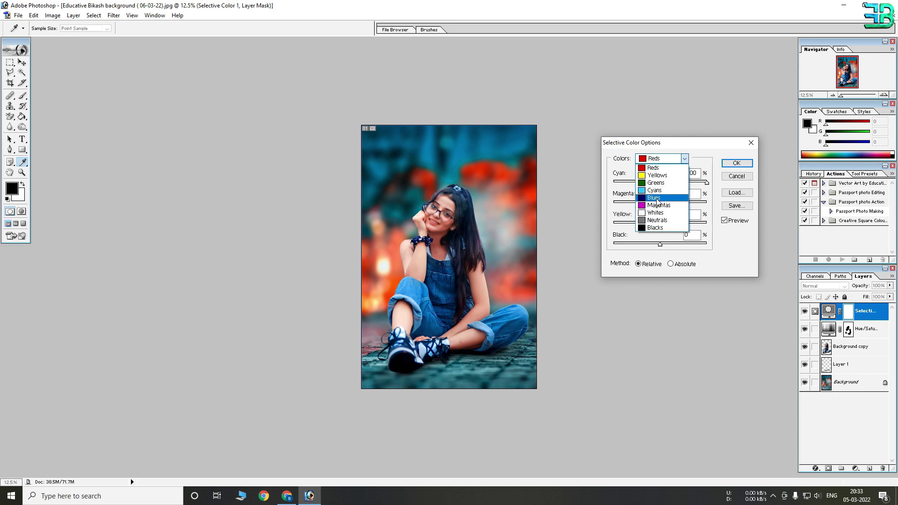
{"action": "left_click", "coordinate": [662, 199]}
{"action": "left_click_drag", "start_coordinate": [665, 184], "coordinate": [732, 189]}
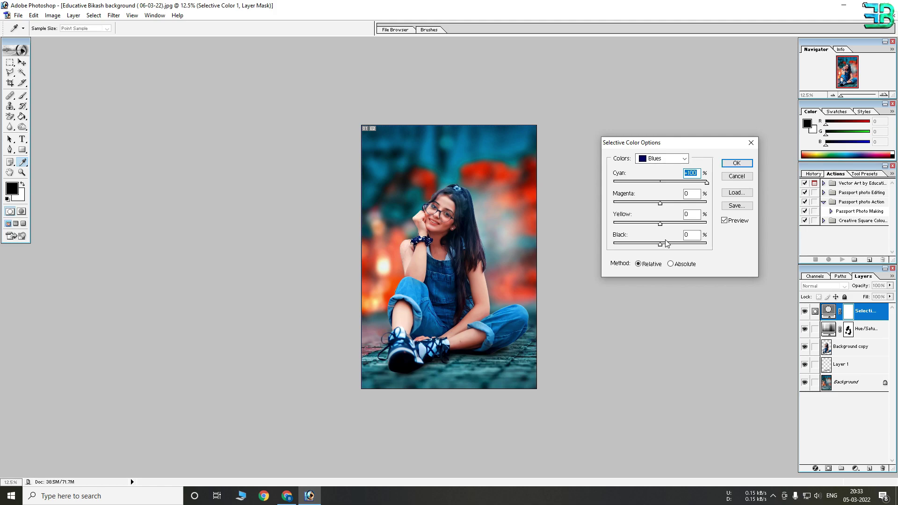
In Cyans, reduce Magenta and raise Yellow to +50, then confirm the settings
{"action": "left_click", "coordinate": [665, 163]}
{"action": "left_click", "coordinate": [655, 191]}
{"action": "mouse_move", "coordinate": [660, 204]}
{"action": "left_mouse_down"}
{"action": "mouse_move", "coordinate": [641, 203]}
{"action": "mouse_move", "coordinate": [682, 204]}
{"action": "left_mouse_up"}
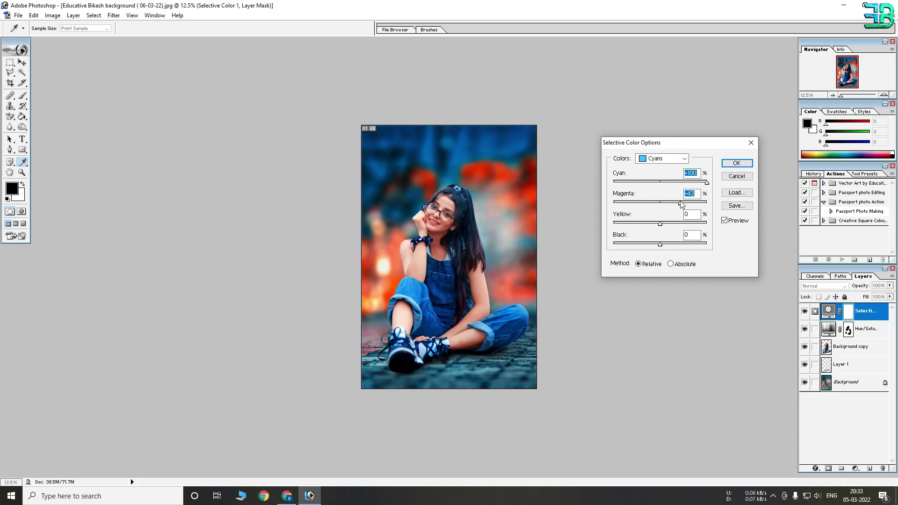
{"action": "type", "text": "0"}
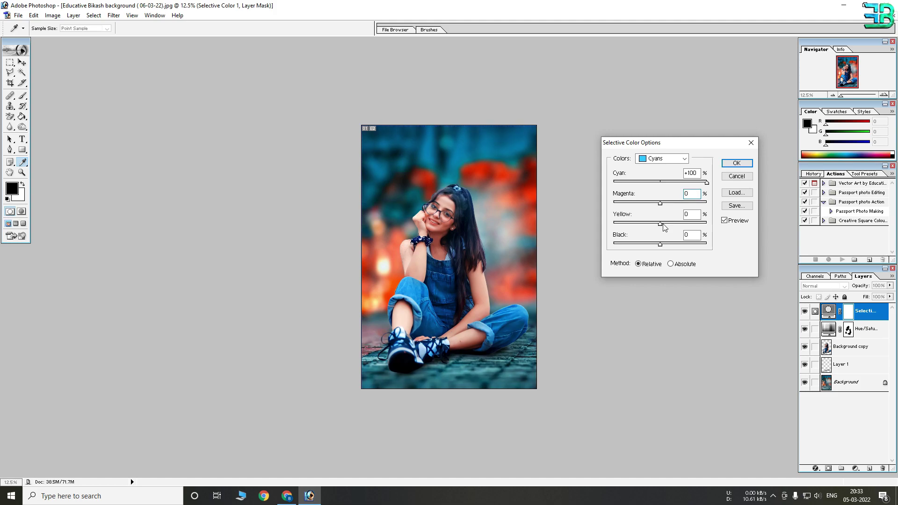
{"action": "left_click_drag", "start_coordinate": [660, 225], "coordinate": [683, 224]}
{"action": "left_click", "coordinate": [737, 163]}
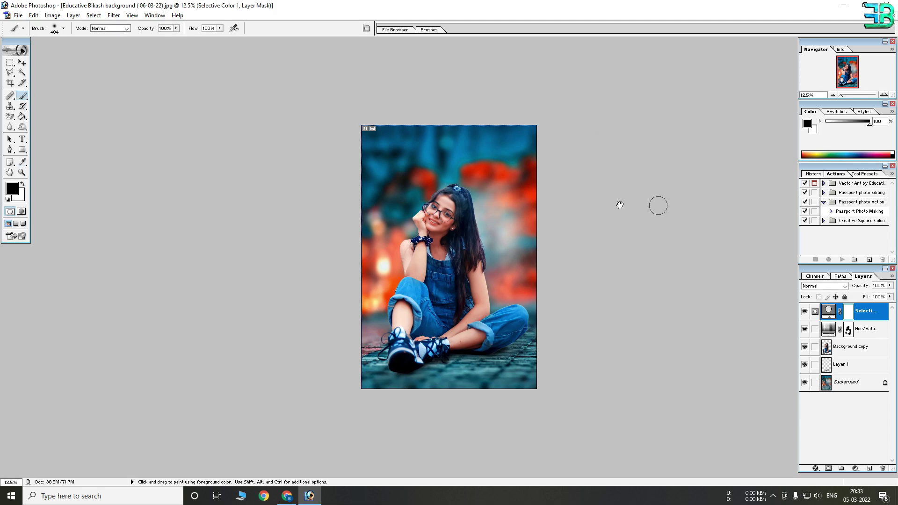
Paint the Selective Color mask over the girl's arm so the colour shift stays on the backdrop
{"action": "key", "text": "ctrl+plus"}
{"action": "key", "text": "ctrl+plus"}
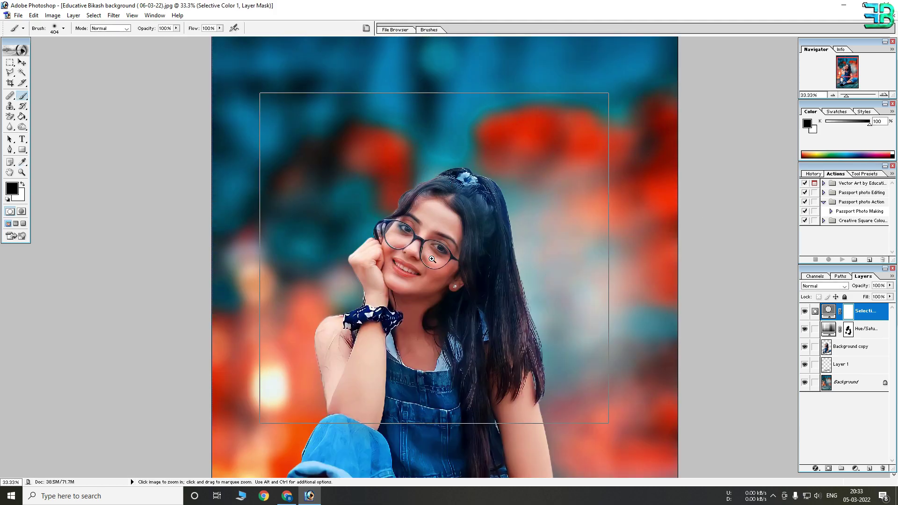
{"action": "key", "text": "ctrl+plus"}
{"action": "key", "text": "ctrl+minus"}
{"action": "scroll", "coordinate": [524, 225], "scroll_direction": "down", "scroll_amount": 3}
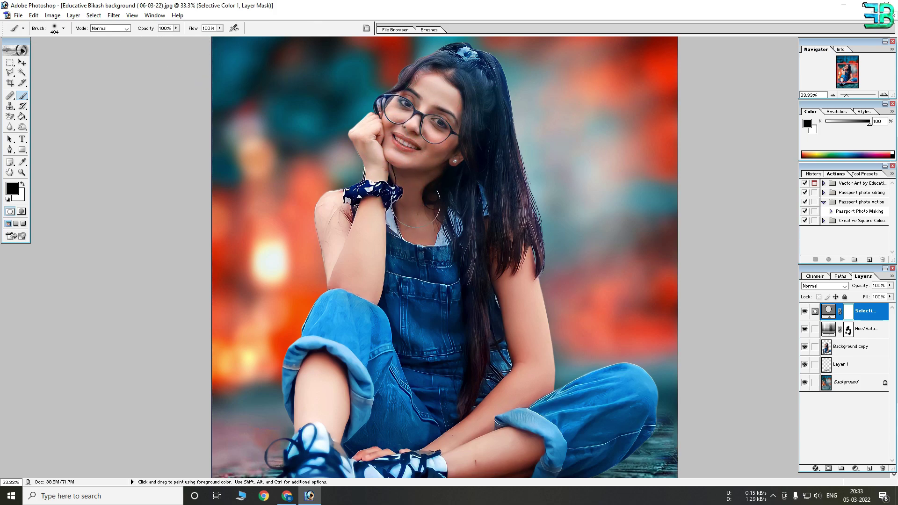
{"action": "mouse_move", "coordinate": [370, 220]}
{"action": "left_mouse_down"}
{"action": "mouse_move", "coordinate": [349, 257]}
{"action": "mouse_move", "coordinate": [376, 281]}
{"action": "left_mouse_up"}
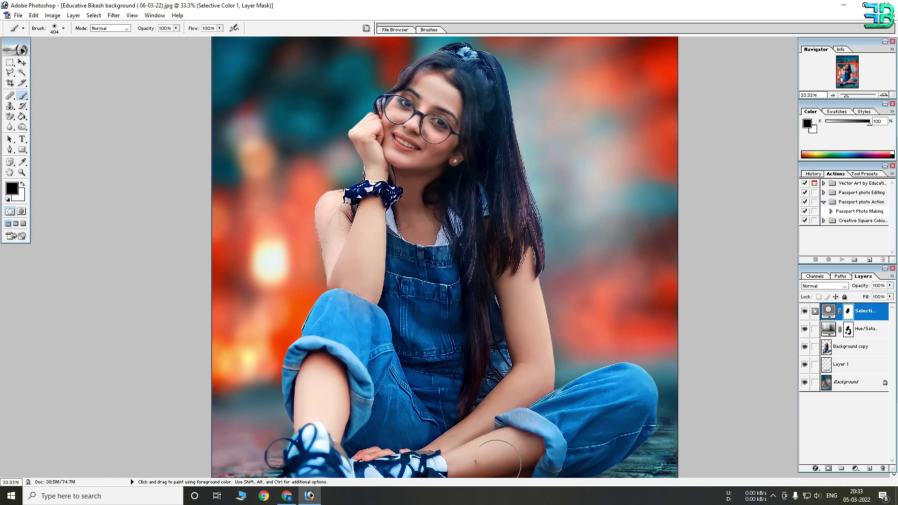
{"action": "scroll", "coordinate": [496, 447], "scroll_direction": "down", "scroll_amount": 5}
{"action": "left_click_drag", "start_coordinate": [321, 276], "coordinate": [343, 321]}
Zoom in to check the girl's face, then select the Selective Color 1 mask and bring up the Layer menu
{"action": "key", "text": "ctrl+minus"}
{"action": "key", "text": "ctrl+minus"}
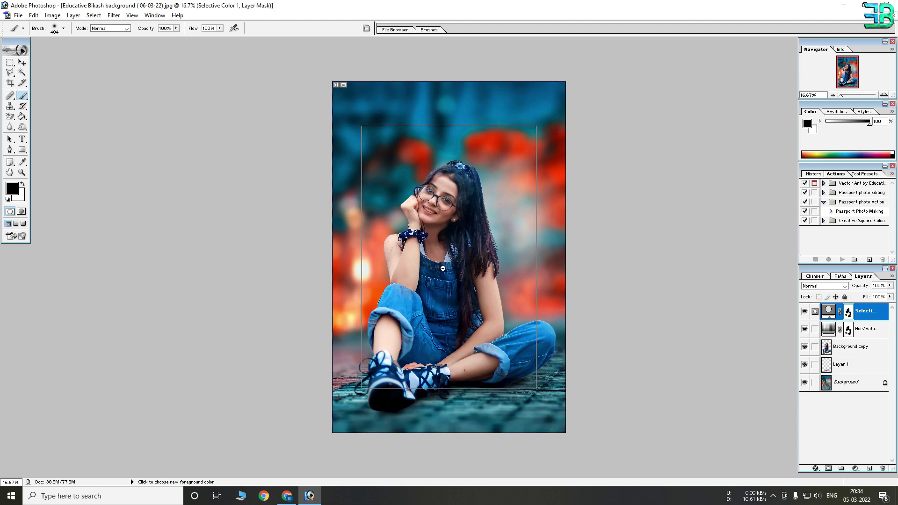
{"action": "key", "text": "ctrl+minus"}
{"action": "key", "text": "ctrl+plus"}
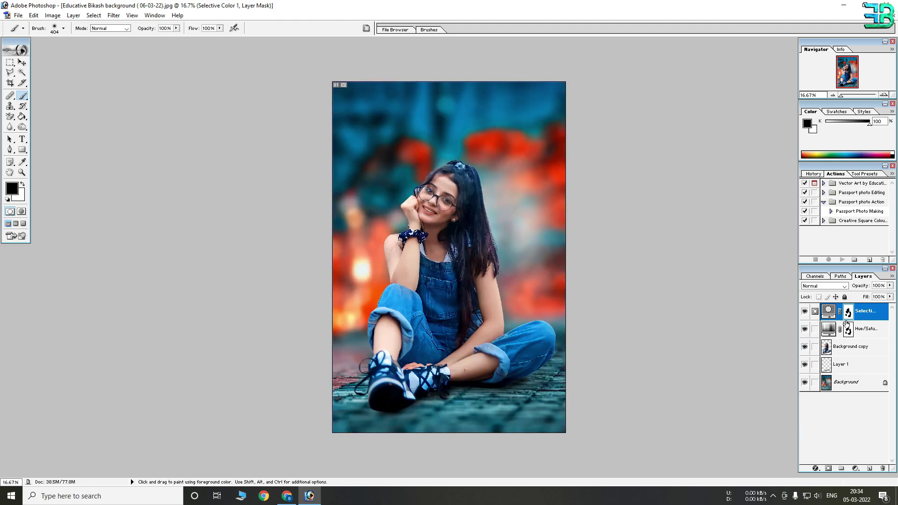
{"action": "left_click", "coordinate": [442, 204], "text": "ctrl"}
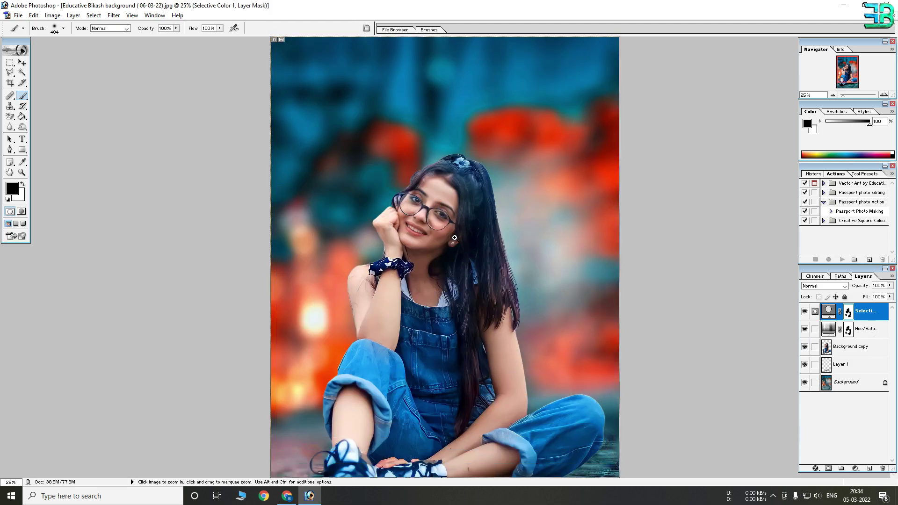
{"action": "left_click", "coordinate": [436, 210], "text": "ctrl"}
{"action": "left_click", "coordinate": [434, 212], "text": "ctrl"}
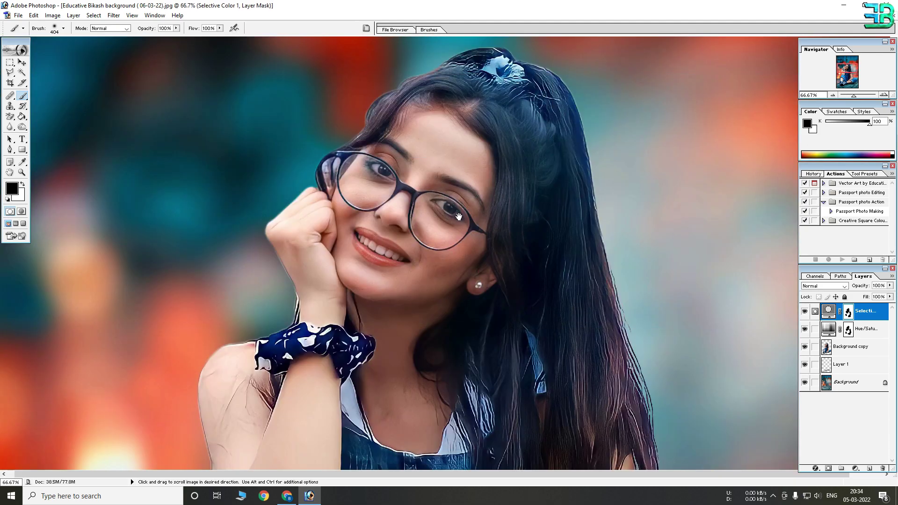
{"action": "left_click", "coordinate": [431, 210], "text": "ctrl"}
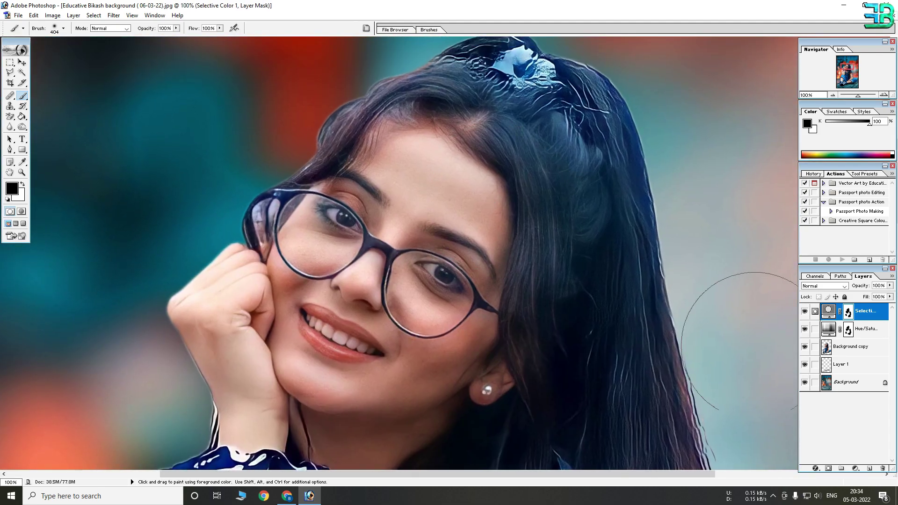
{"action": "left_click", "coordinate": [864, 349]}
{"action": "left_click", "coordinate": [868, 319]}
{"action": "left_click", "coordinate": [92, 16]}
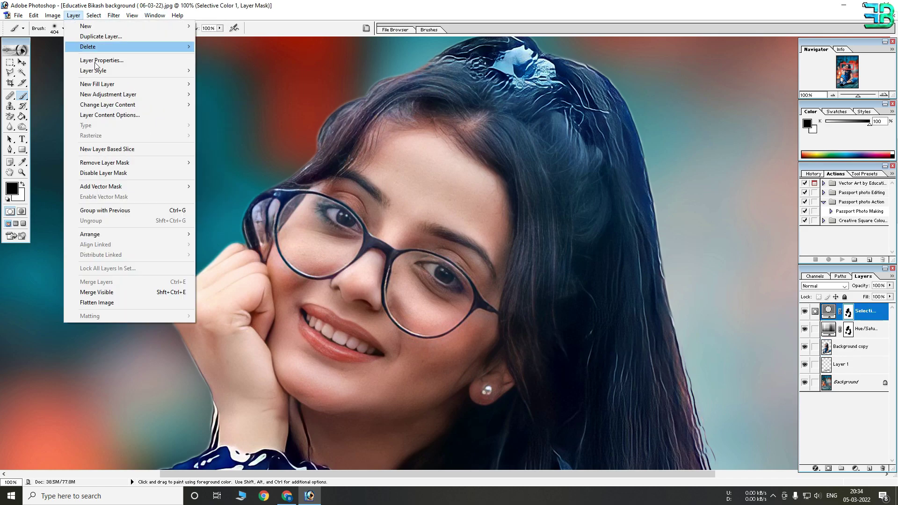
Flatten the image into a single Background layer and duplicate it
{"action": "left_click", "coordinate": [98, 302]}
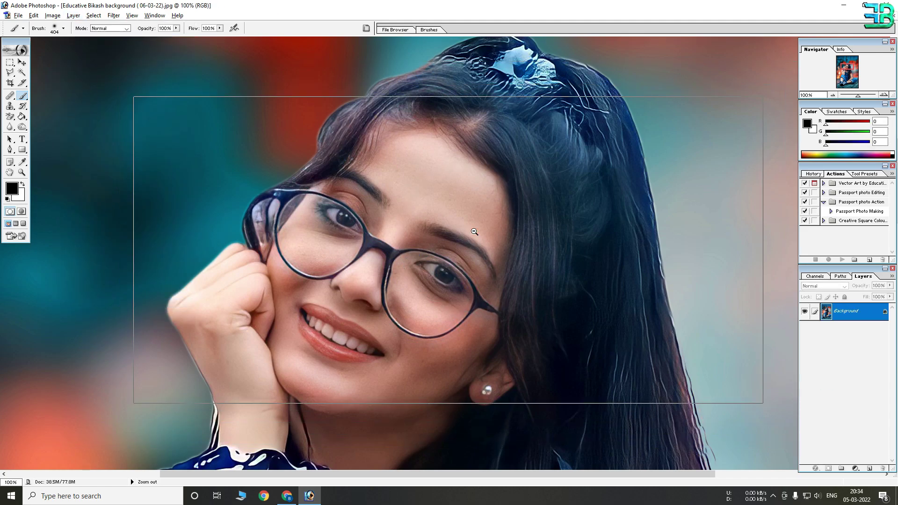
{"action": "left_click", "coordinate": [474, 232], "text": "alt"}
{"action": "right_click", "coordinate": [858, 305]}
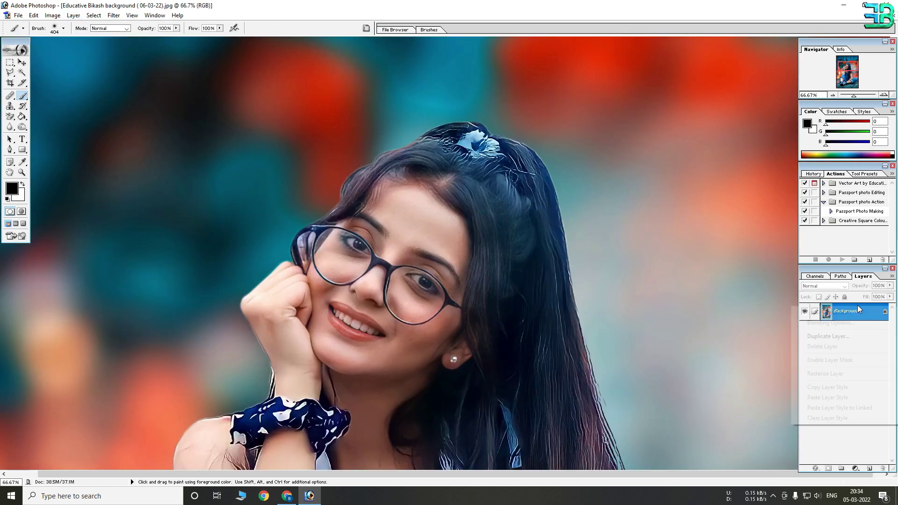
{"action": "left_click", "coordinate": [828, 336]}
{"action": "left_click", "coordinate": [401, 151]}
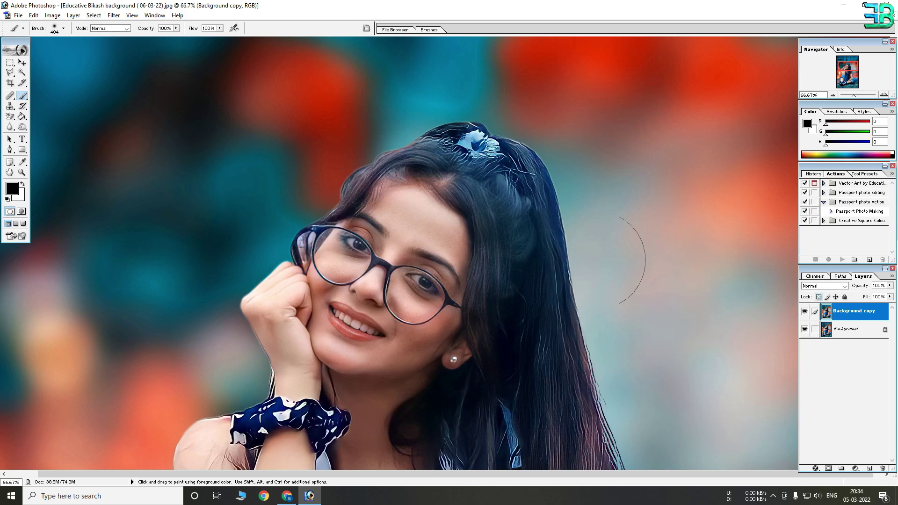
Brighten the Background copy with a +10 Brightness/Contrast adjustment merged into it
{"action": "left_click", "coordinate": [420, 236], "text": "ctrl"}
{"action": "left_click_drag", "start_coordinate": [403, 228], "coordinate": [408, 193]}
{"action": "left_click", "coordinate": [856, 468]}
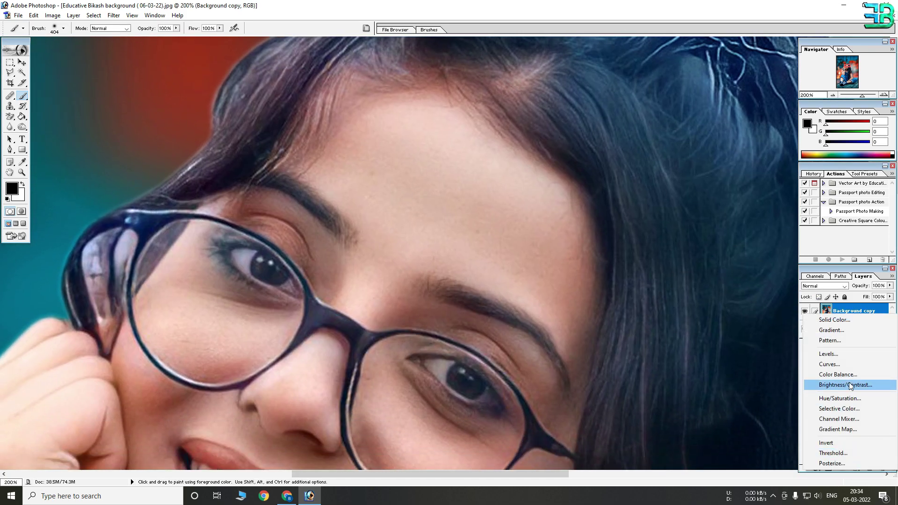
{"action": "left_click", "coordinate": [850, 385]}
{"action": "left_click_drag", "start_coordinate": [659, 168], "coordinate": [661, 170]}
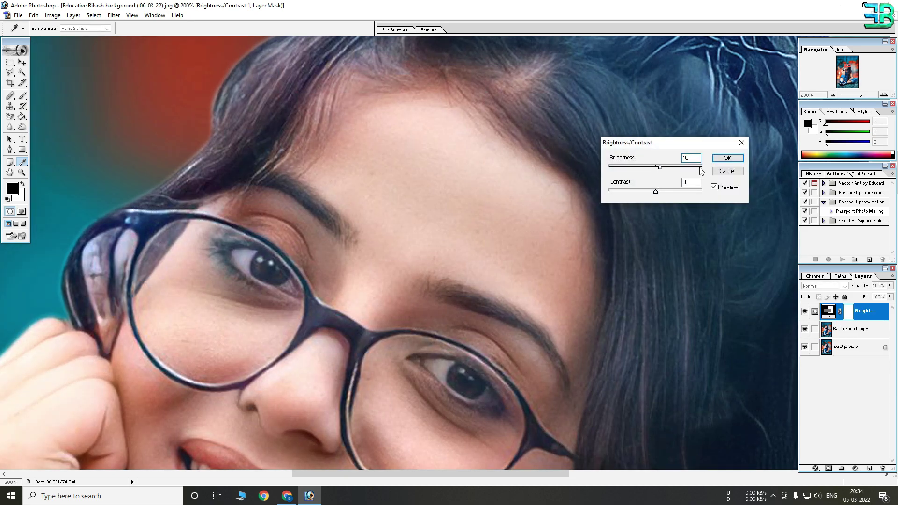
{"action": "left_click", "coordinate": [725, 159]}
{"action": "key", "text": "b"}
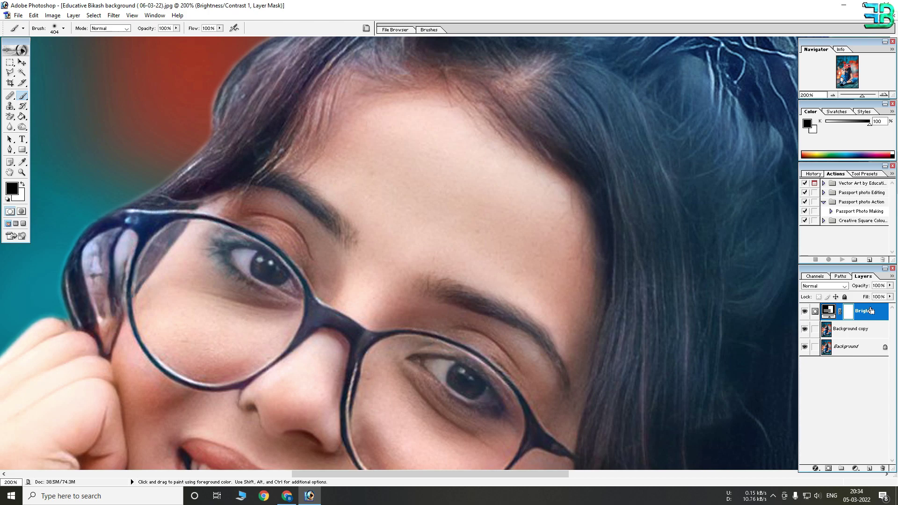
{"action": "key", "text": "ctrl+z"}
{"action": "left_click", "coordinate": [806, 310]}
{"action": "left_click", "coordinate": [806, 310]}
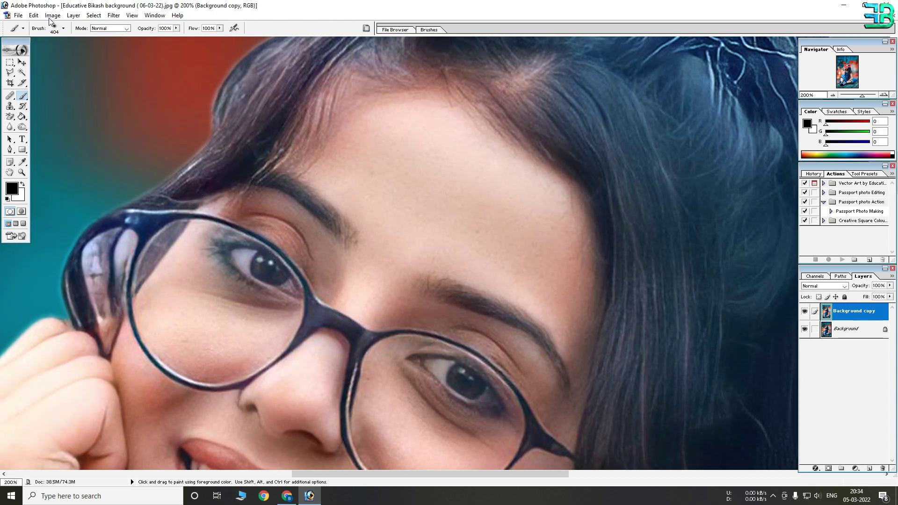
Apply a 3 px Gaussian Blur to the Background copy and give it an inverted black layer mask
{"action": "left_click", "coordinate": [114, 15]}
{"action": "mouse_move", "coordinate": [125, 83]}
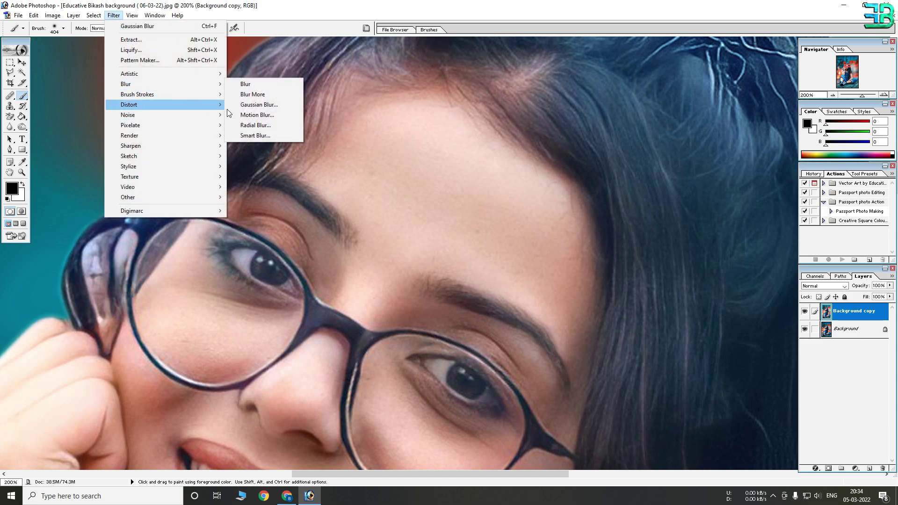
{"action": "left_click", "coordinate": [259, 104]}
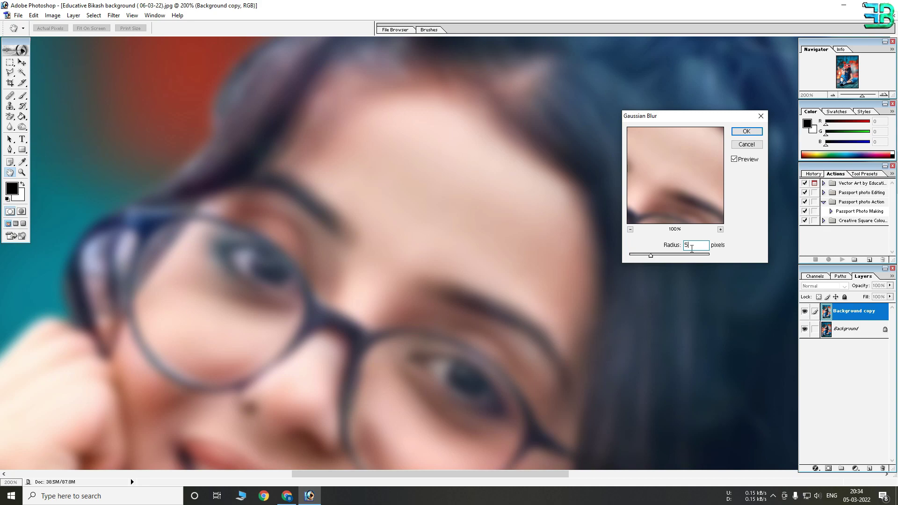
{"action": "left_click", "coordinate": [747, 131]}
{"action": "key", "text": "b"}
{"action": "left_click", "coordinate": [829, 469]}
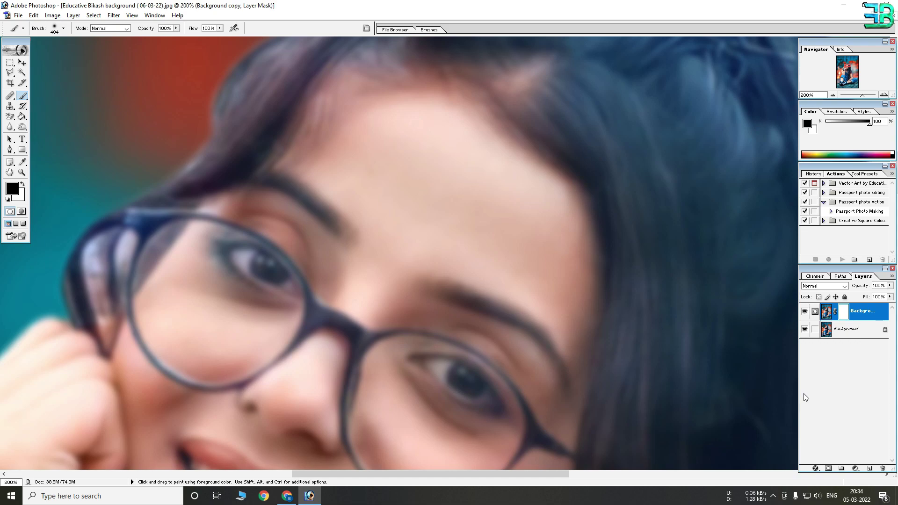
{"action": "key", "text": "ctrl+i"}
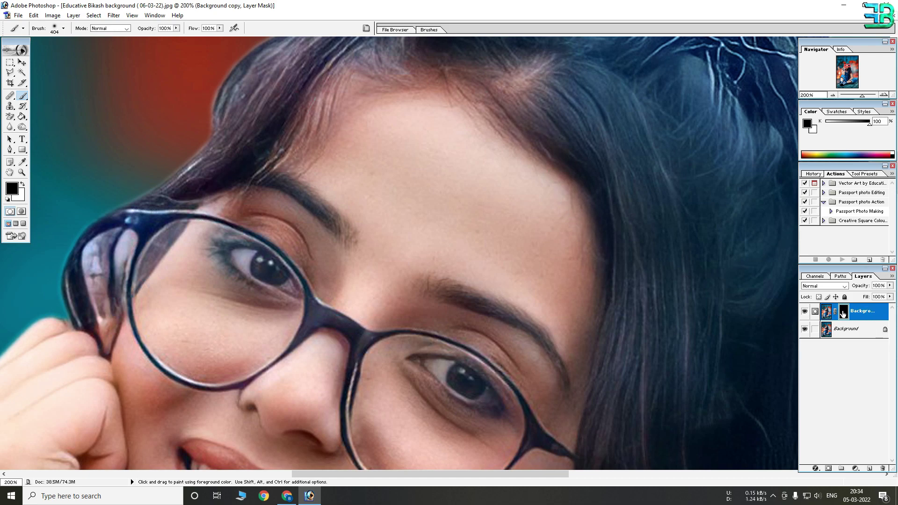
Paint white with a 75 px brush on the blur mask to smooth the forehead and eyebrow skin
{"action": "left_click", "coordinate": [22, 185]}
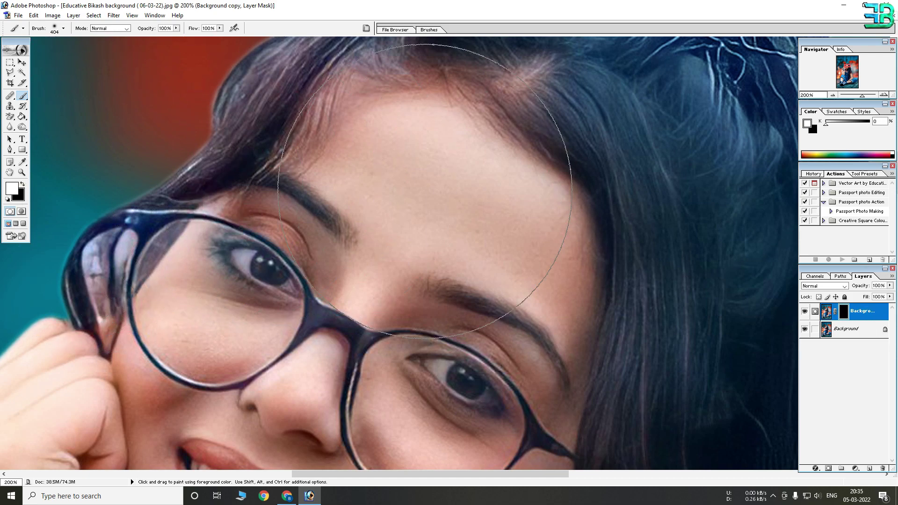
{"action": "right_click", "coordinate": [466, 204]}
{"action": "left_click_drag", "start_coordinate": [481, 208], "coordinate": [469, 208]}
{"action": "left_click", "coordinate": [421, 174]}
{"action": "mouse_move", "coordinate": [421, 174]}
{"action": "left_mouse_down"}
{"action": "mouse_move", "coordinate": [404, 151]}
{"action": "mouse_move", "coordinate": [350, 165]}
{"action": "mouse_move", "coordinate": [388, 221]}
{"action": "mouse_move", "coordinate": [427, 227]}
{"action": "mouse_move", "coordinate": [498, 202]}
{"action": "left_mouse_up"}
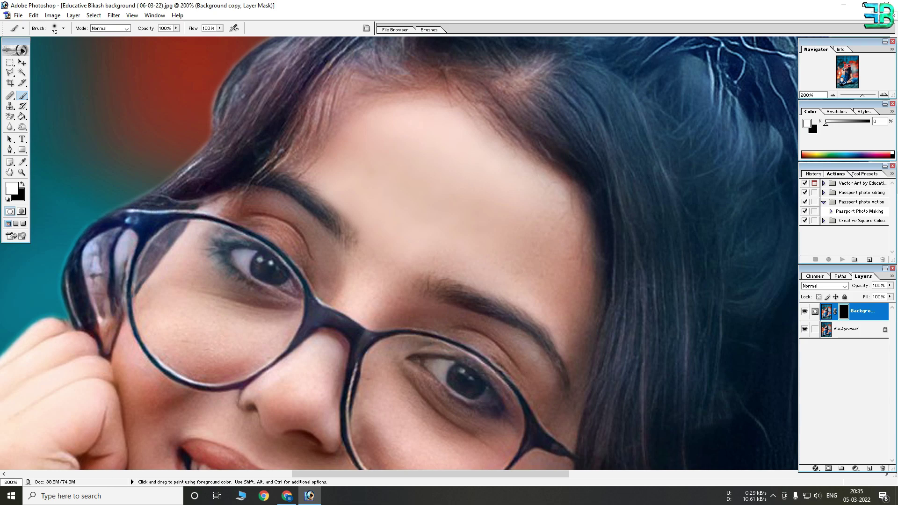
{"action": "mouse_move", "coordinate": [469, 167]}
{"action": "left_mouse_down"}
{"action": "mouse_move", "coordinate": [571, 235]}
{"action": "mouse_move", "coordinate": [457, 241]}
{"action": "mouse_move", "coordinate": [498, 257]}
{"action": "mouse_move", "coordinate": [556, 261]}
{"action": "mouse_move", "coordinate": [572, 306]}
{"action": "mouse_move", "coordinate": [535, 225]}
{"action": "left_mouse_up"}
{"action": "scroll", "coordinate": [535, 224], "scroll_direction": "down", "scroll_amount": 3}
{"action": "left_click_drag", "start_coordinate": [415, 170], "coordinate": [399, 199]}
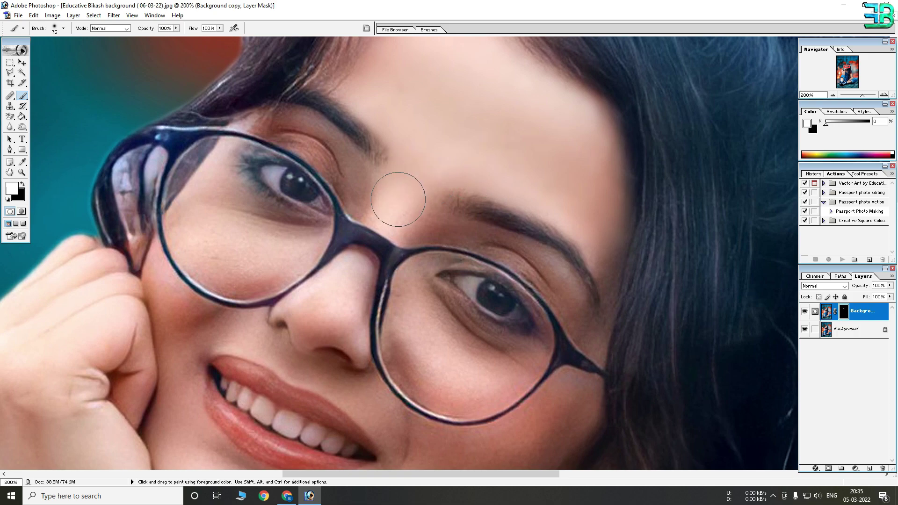
Smooth more forehead skin with a 51 px brush, then the skin above the glasses at 23 px
{"action": "right_click", "coordinate": [446, 144]}
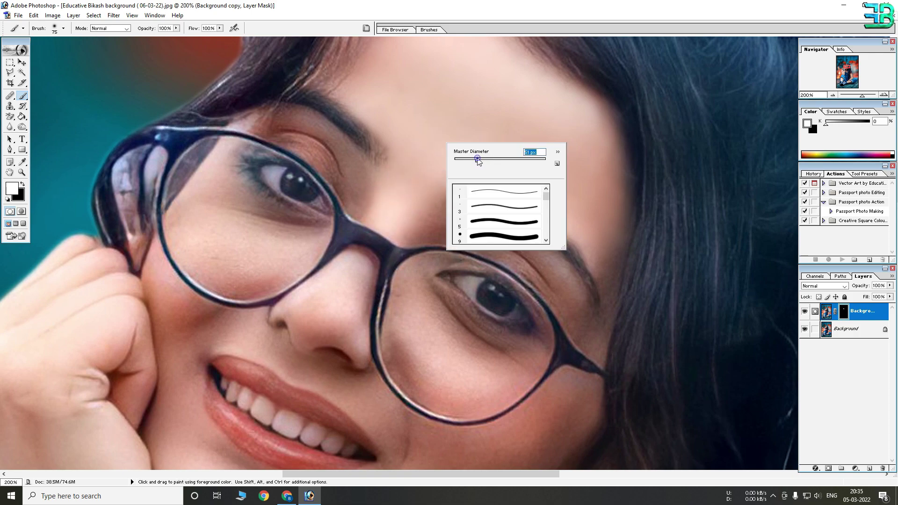
{"action": "key", "text": "Return"}
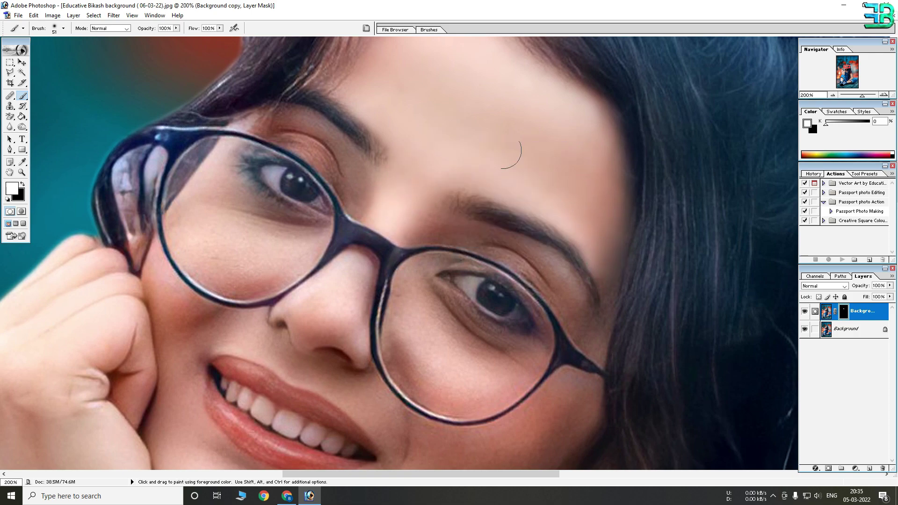
{"action": "left_click_drag", "start_coordinate": [357, 74], "coordinate": [369, 57]}
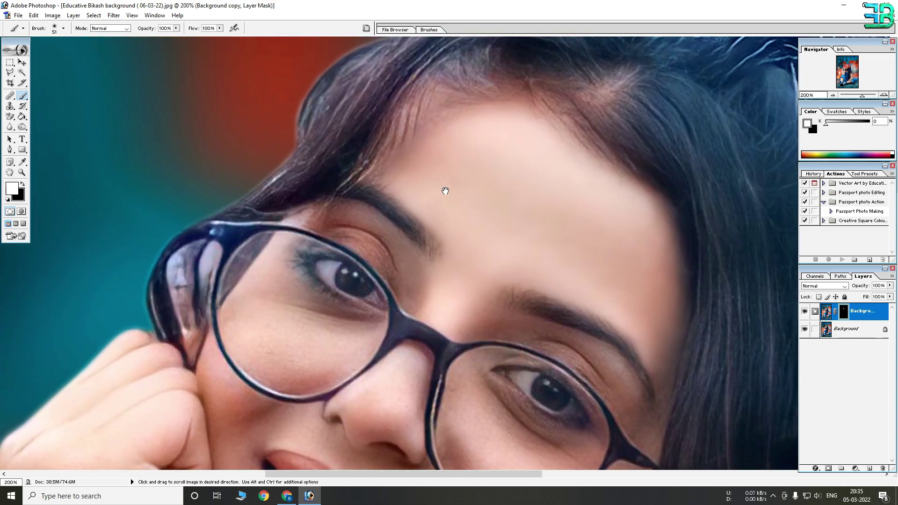
{"action": "left_click_drag", "start_coordinate": [345, 85], "coordinate": [432, 191]}
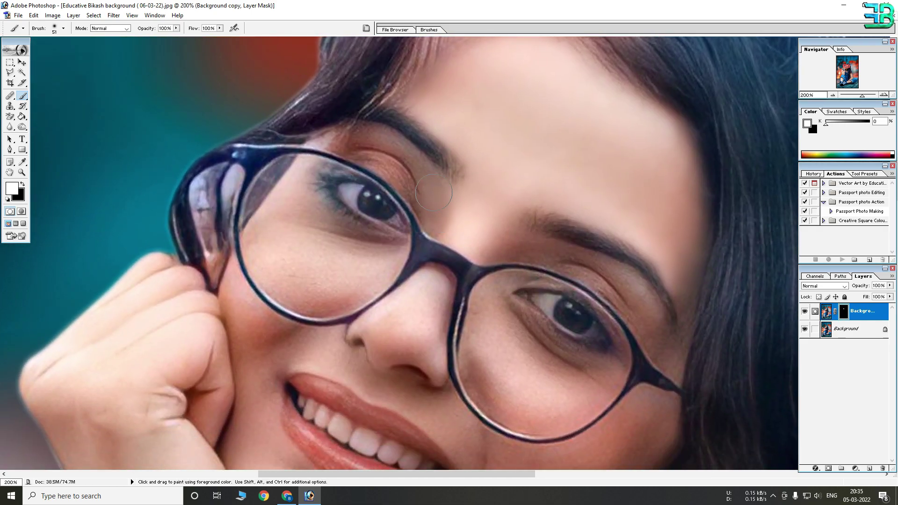
{"action": "right_click", "coordinate": [468, 209]}
{"action": "left_click", "coordinate": [366, 135]}
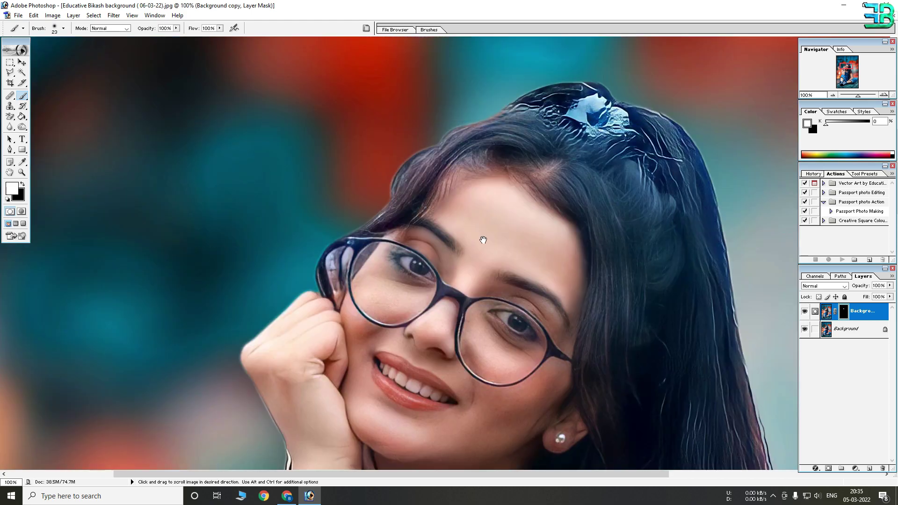
{"action": "key", "text": "ctrl+minus"}
{"action": "left_click", "coordinate": [444, 218]}
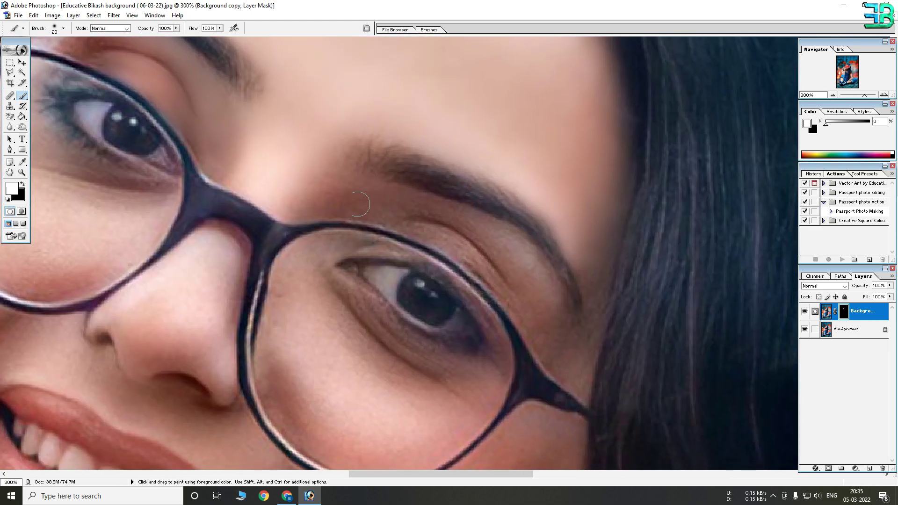
{"action": "left_click_drag", "start_coordinate": [360, 195], "coordinate": [457, 214]}
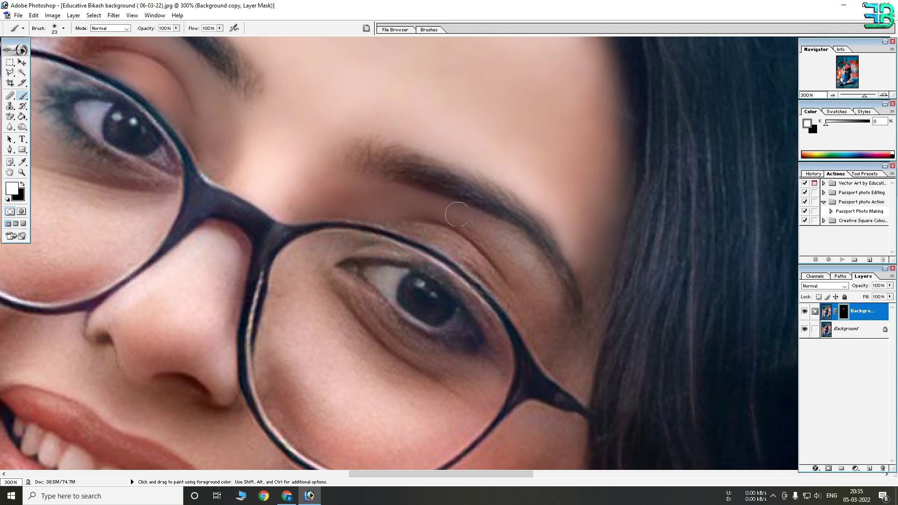
{"action": "left_click_drag", "start_coordinate": [510, 236], "coordinate": [580, 336]}
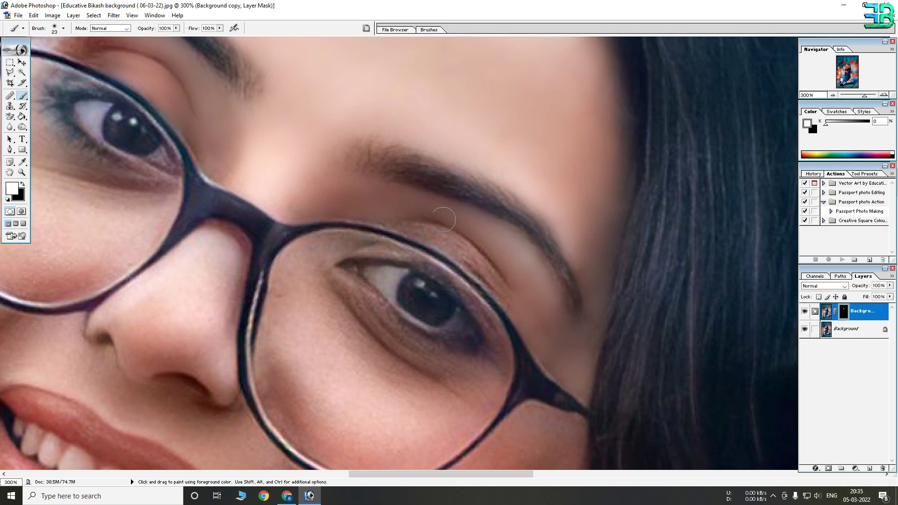
Set a 23 px brush and pan across the lips, chin, neck and hand
{"action": "right_click", "coordinate": [424, 233]}
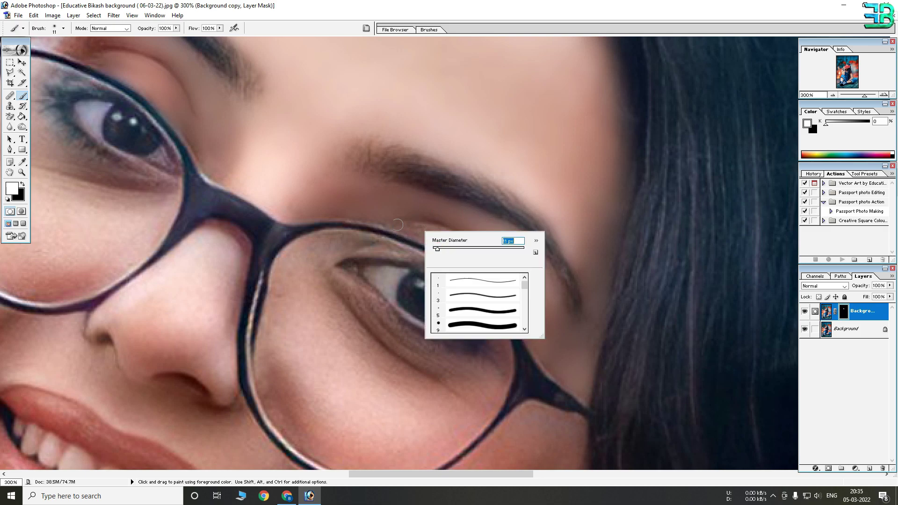
{"action": "type", "text": "23"}
{"action": "key", "text": "Return"}
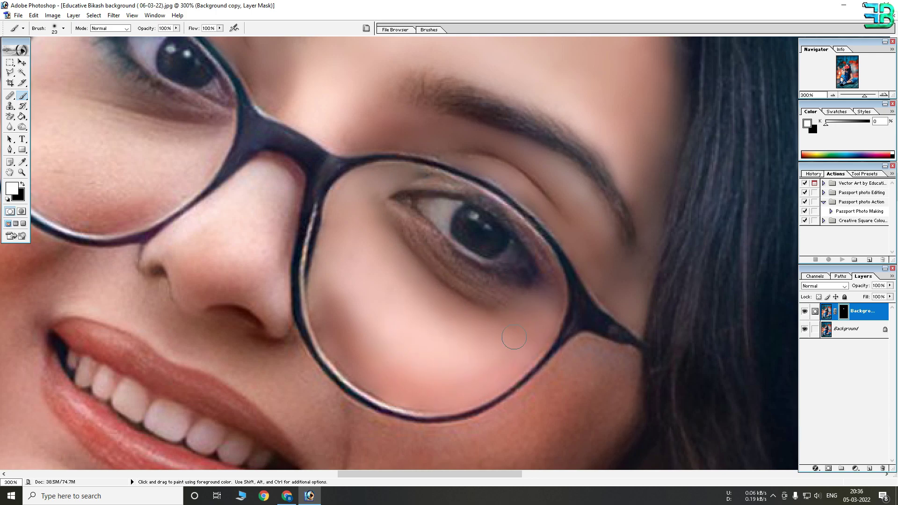
{"action": "left_click_drag", "start_coordinate": [515, 337], "coordinate": [748, 468]}
{"action": "left_click_drag", "start_coordinate": [716, 341], "coordinate": [569, 283]}
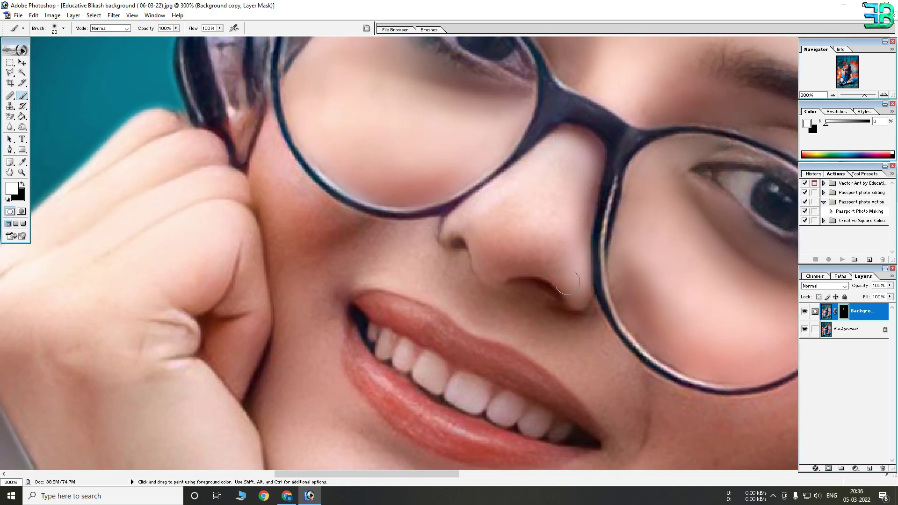
{"action": "left_click_drag", "start_coordinate": [558, 192], "coordinate": [613, 121]}
{"action": "left_click_drag", "start_coordinate": [515, 262], "coordinate": [554, 201]}
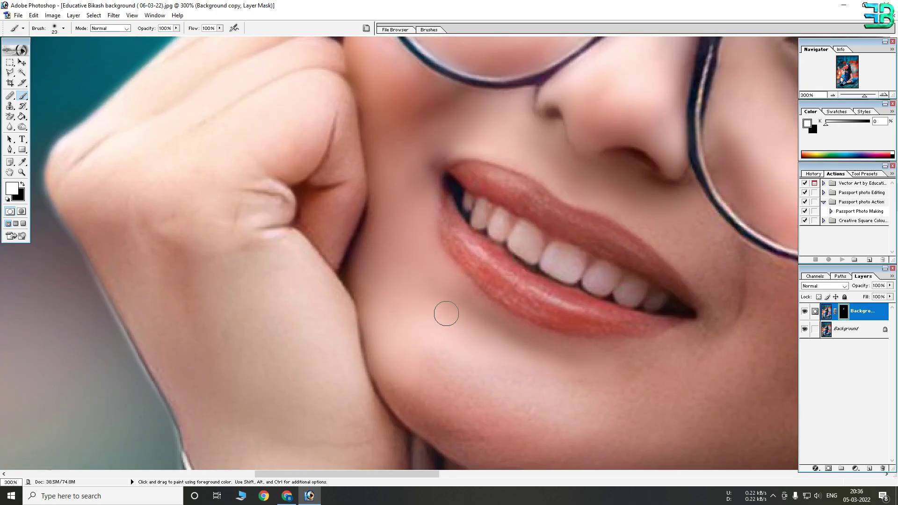
{"action": "left_click_drag", "start_coordinate": [447, 314], "coordinate": [192, 276]}
{"action": "mouse_move", "coordinate": [603, 323]}
{"action": "left_mouse_down"}
{"action": "mouse_move", "coordinate": [676, 222]}
{"action": "mouse_move", "coordinate": [456, 202]}
{"action": "left_mouse_up"}
{"action": "mouse_move", "coordinate": [601, 271]}
{"action": "left_mouse_down"}
{"action": "mouse_move", "coordinate": [381, 106]}
{"action": "mouse_move", "coordinate": [317, 136]}
{"action": "left_mouse_up"}
{"action": "left_click_drag", "start_coordinate": [451, 247], "coordinate": [451, 176]}
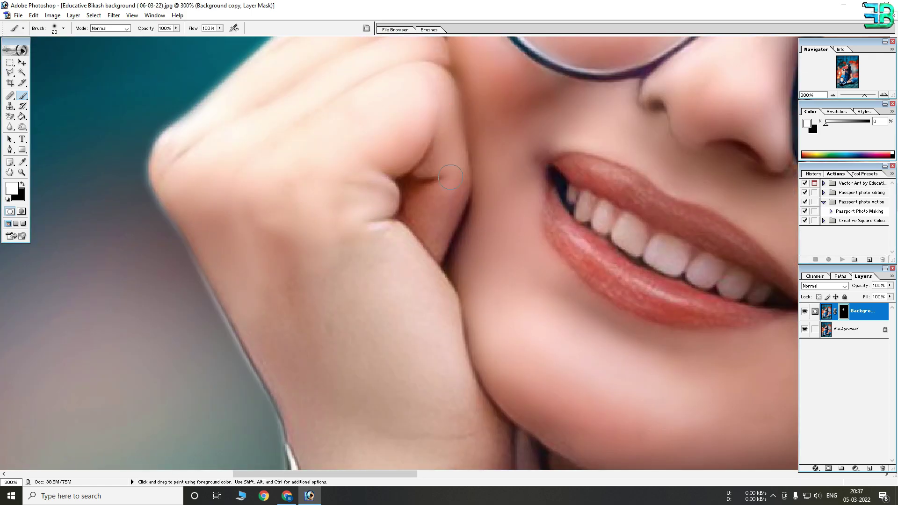
Zoom out past the arm, hand and shoe to view the whole masked photo
{"action": "right_click", "coordinate": [327, 104]}
{"action": "key", "text": "ctrl+minus"}
{"action": "mouse_move", "coordinate": [391, 310]}
{"action": "left_mouse_down"}
{"action": "mouse_move", "coordinate": [283, 315]}
{"action": "mouse_move", "coordinate": [426, 179]}
{"action": "mouse_move", "coordinate": [401, 445]}
{"action": "mouse_move", "coordinate": [431, 381]}
{"action": "mouse_move", "coordinate": [527, 242]}
{"action": "mouse_move", "coordinate": [502, 151]}
{"action": "left_mouse_up"}
{"action": "key", "text": "ctrl+minus"}
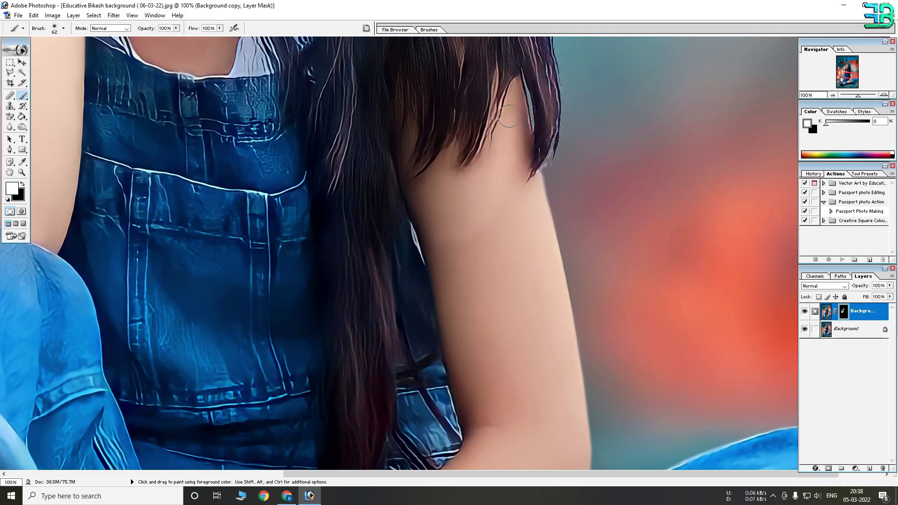
{"action": "left_click_drag", "start_coordinate": [542, 363], "coordinate": [538, 164]}
{"action": "mouse_move", "coordinate": [580, 421]}
{"action": "left_mouse_down"}
{"action": "mouse_move", "coordinate": [579, 247]}
{"action": "mouse_move", "coordinate": [673, 301]}
{"action": "left_mouse_up"}
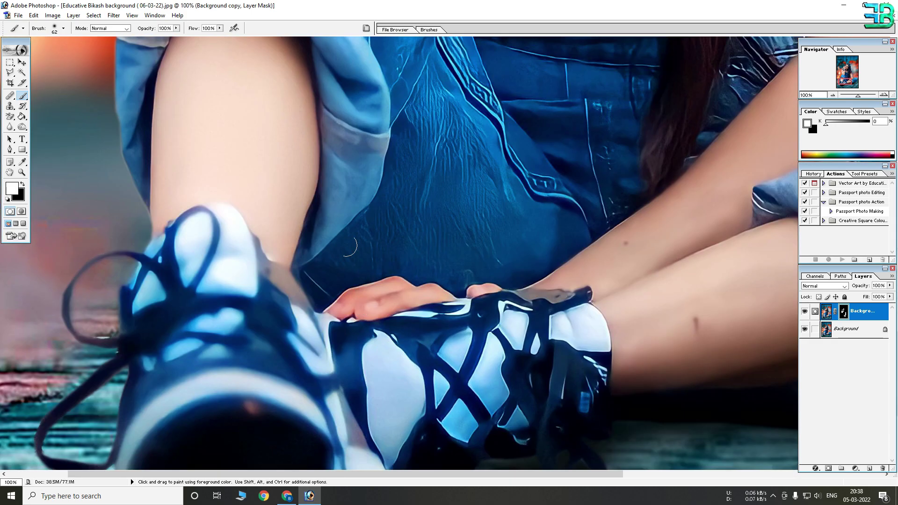
{"action": "key", "text": "ctrl+minus"}
{"action": "key", "text": "ctrl+0"}
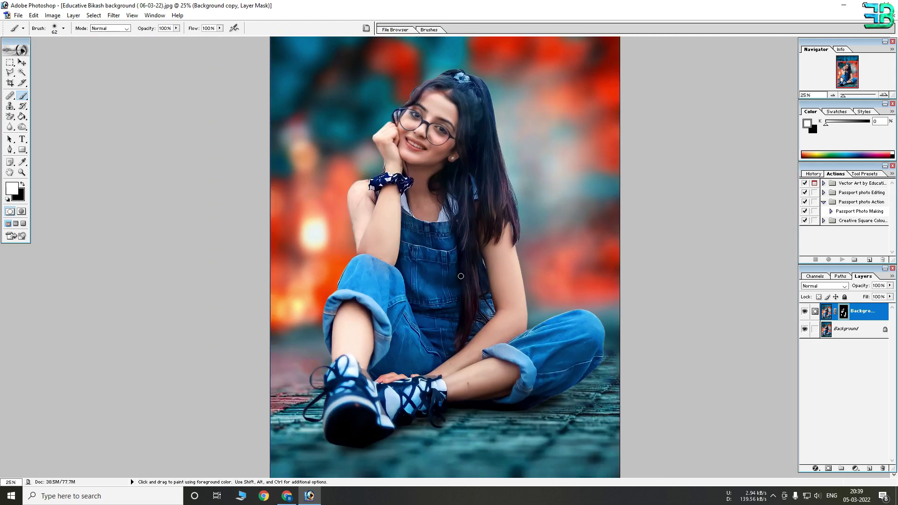
{"action": "key", "text": "ctrl+plus"}
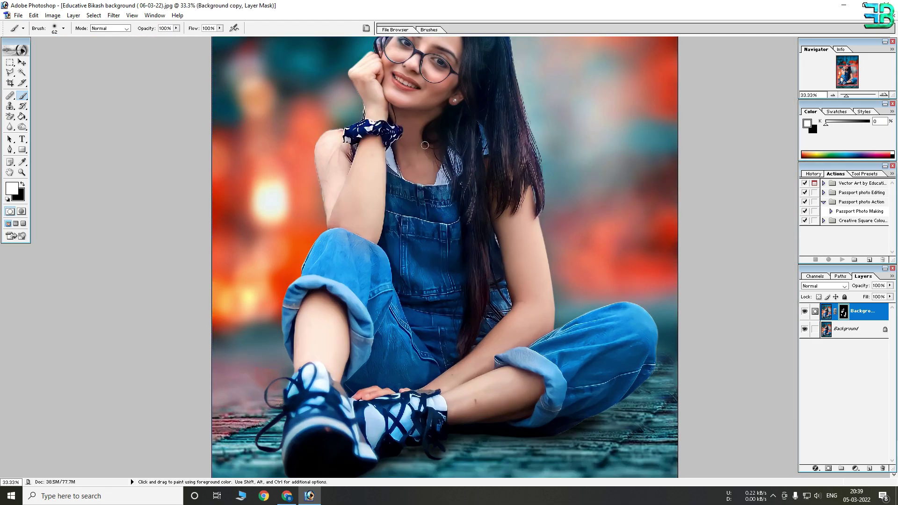
{"action": "key", "text": "ctrl+minus"}
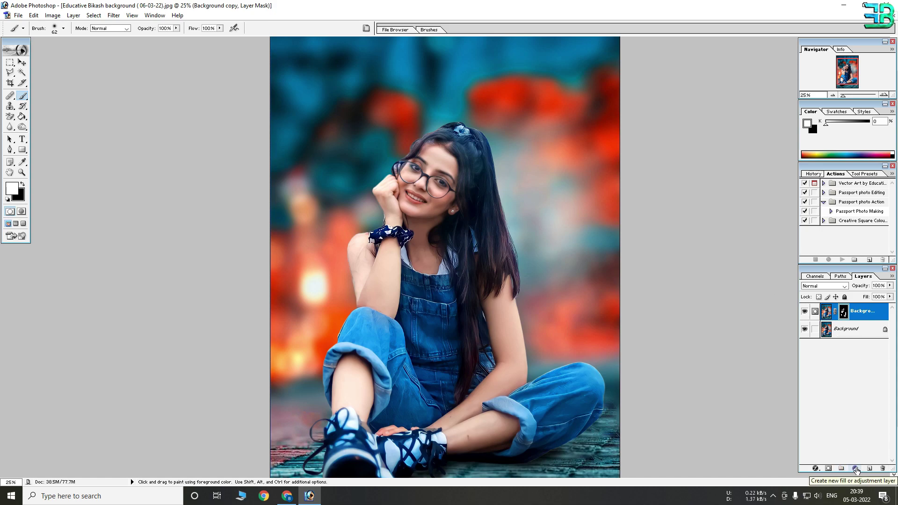
Add a white Solid Color fill layer in Soft Light with its mask inverted to black
{"action": "left_click", "coordinate": [858, 469]}
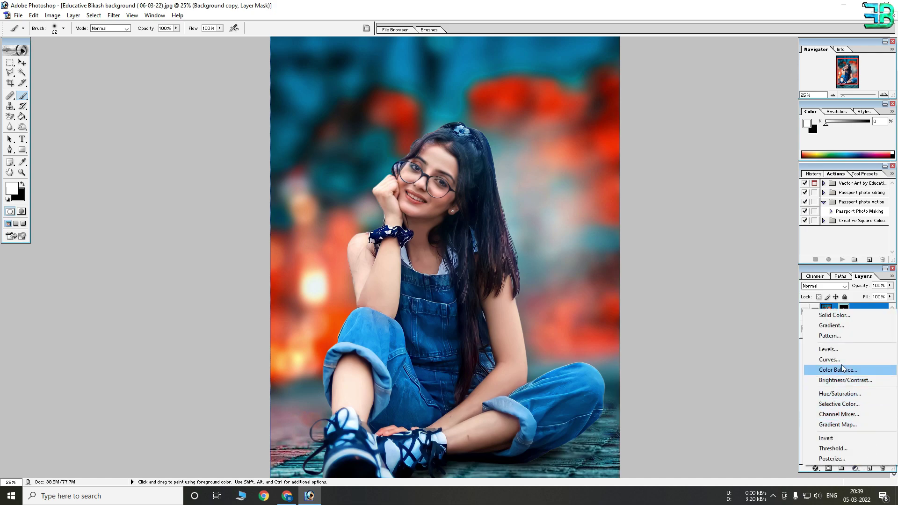
{"action": "left_click", "coordinate": [832, 316]}
{"action": "left_click_drag", "start_coordinate": [116, 125], "coordinate": [98, 119]}
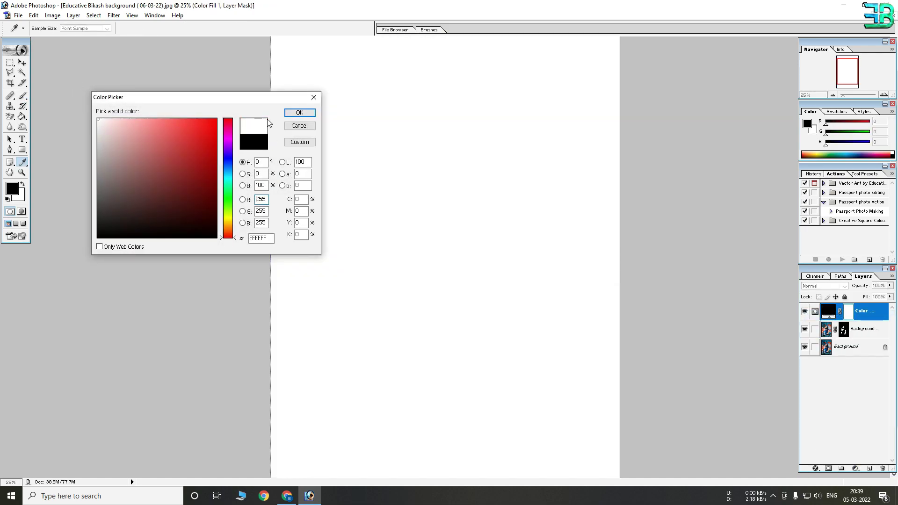
{"action": "left_click", "coordinate": [300, 113]}
{"action": "key", "text": "b"}
{"action": "left_click", "coordinate": [823, 286]}
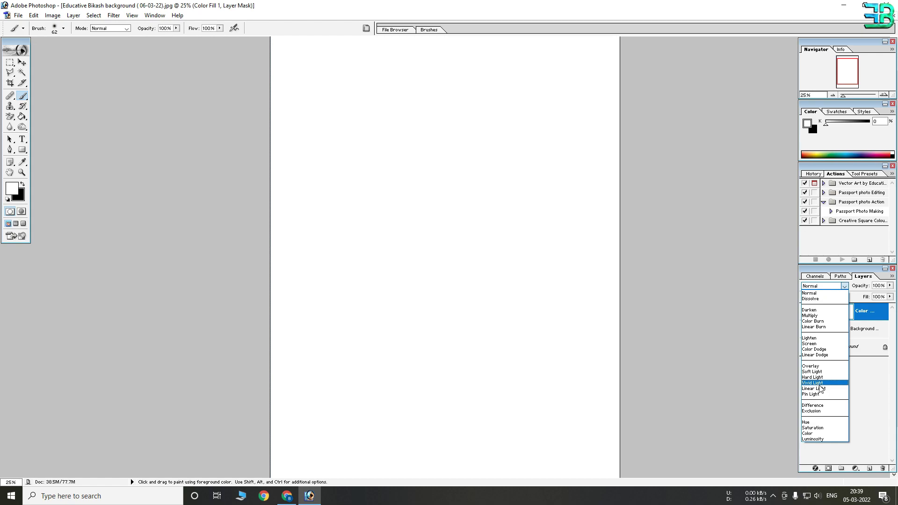
{"action": "left_click", "coordinate": [818, 372]}
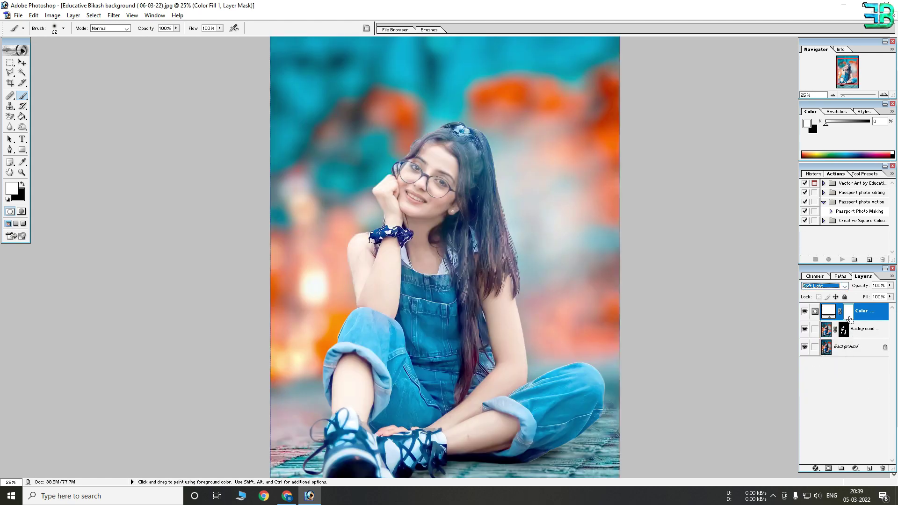
{"action": "key", "text": "ctrl+i"}
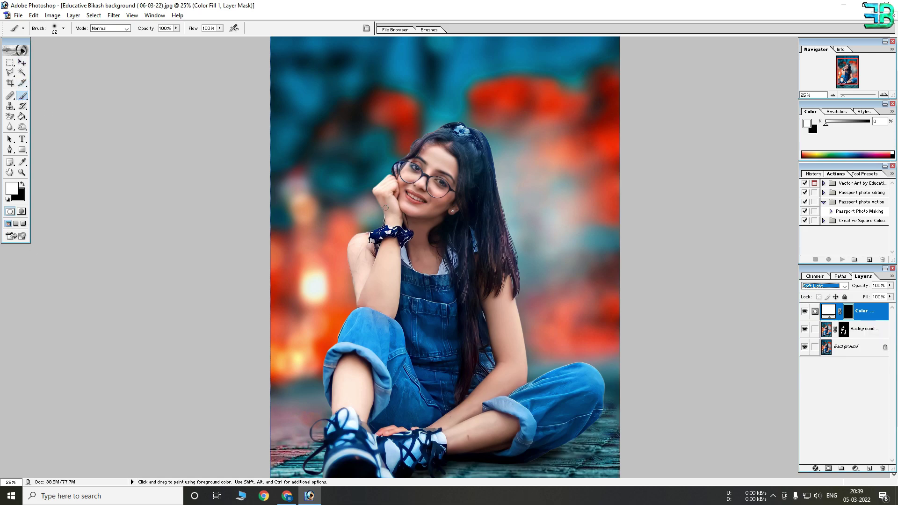
{"action": "right_click", "coordinate": [441, 192]}
{"action": "left_click_drag", "start_coordinate": [469, 207], "coordinate": [501, 213]}
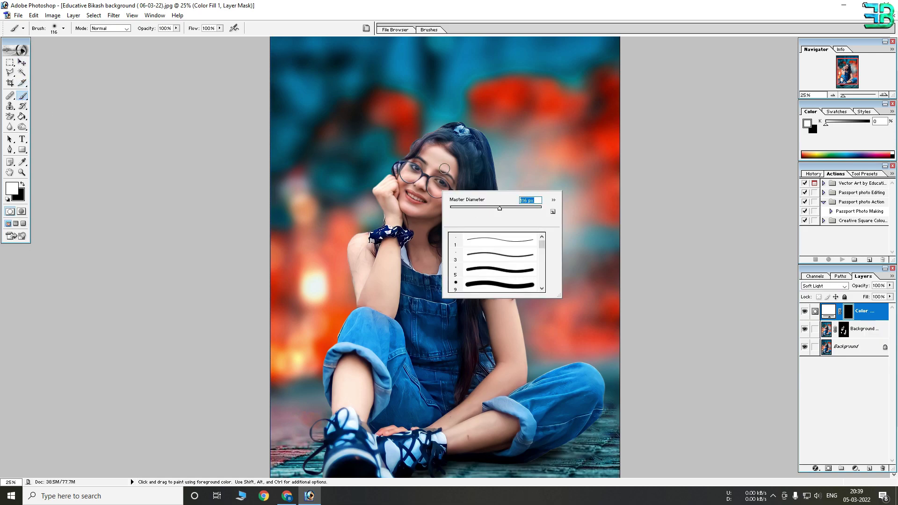
Paint white on the fill mask over the face, cheek, neck, arms and shin
{"action": "key", "text": "Return"}
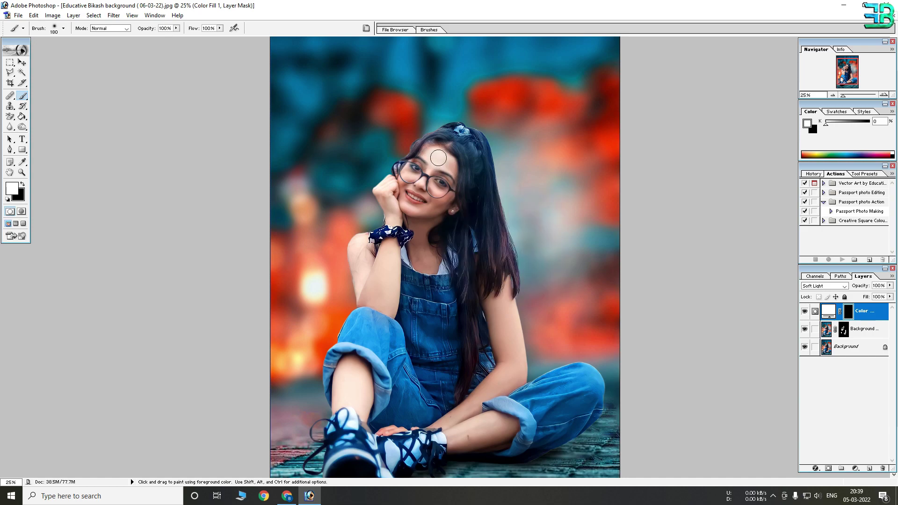
{"action": "left_click_drag", "start_coordinate": [432, 163], "coordinate": [407, 173]}
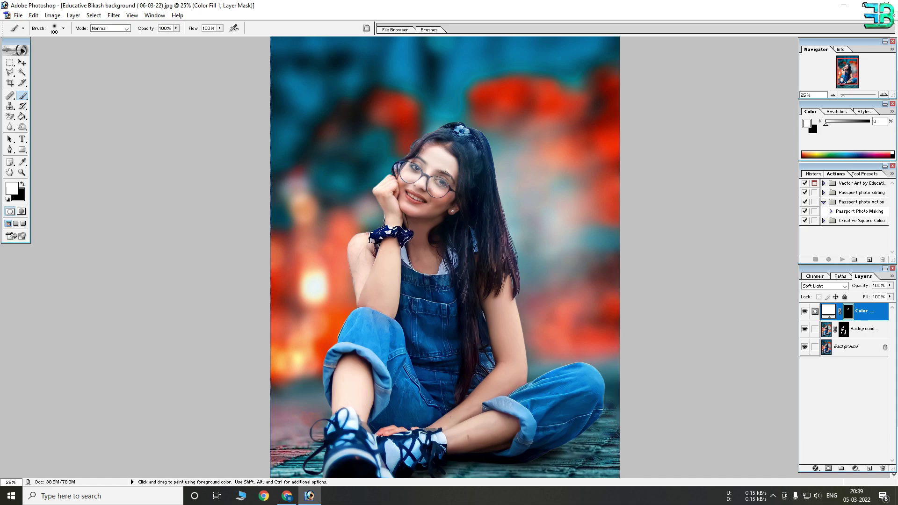
{"action": "mouse_move", "coordinate": [410, 210]}
{"action": "left_mouse_down"}
{"action": "mouse_move", "coordinate": [395, 190]}
{"action": "mouse_move", "coordinate": [434, 191]}
{"action": "mouse_move", "coordinate": [429, 220]}
{"action": "left_mouse_up"}
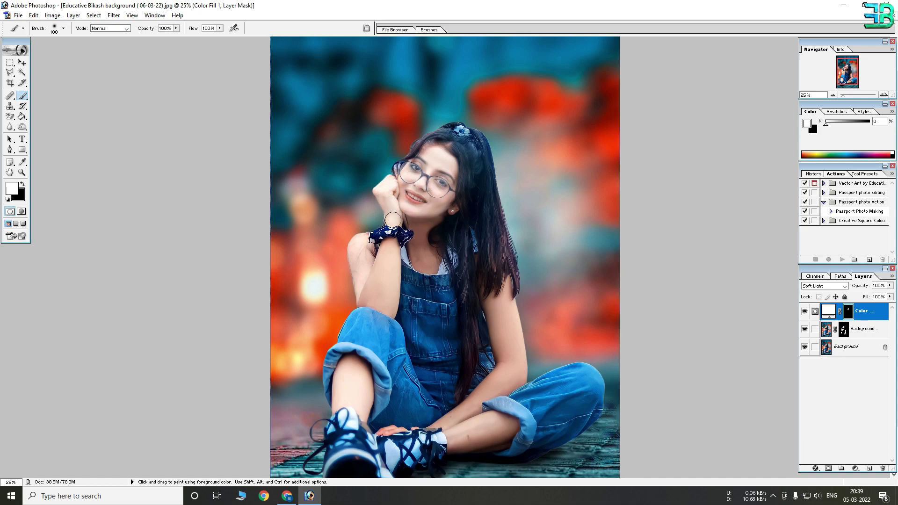
{"action": "left_click_drag", "start_coordinate": [429, 232], "coordinate": [436, 255]}
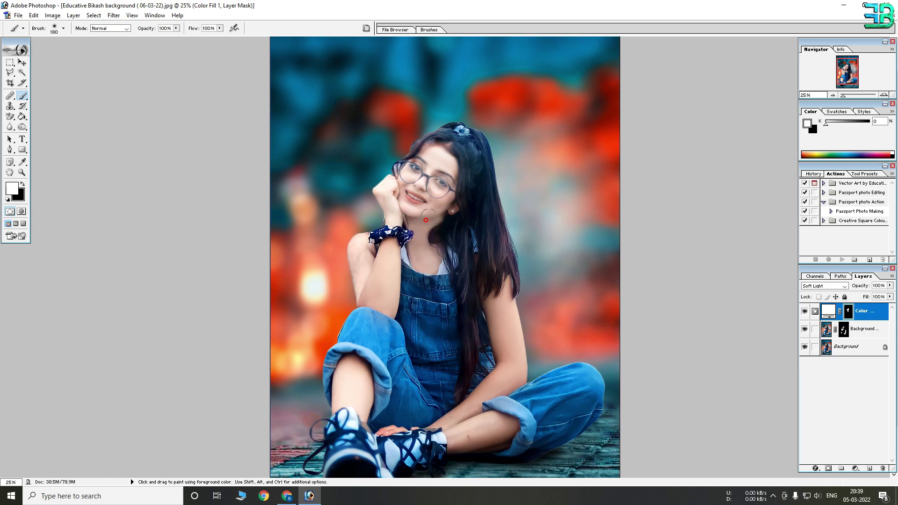
{"action": "scroll", "coordinate": [450, 210], "scroll_direction": "down", "scroll_amount": 2}
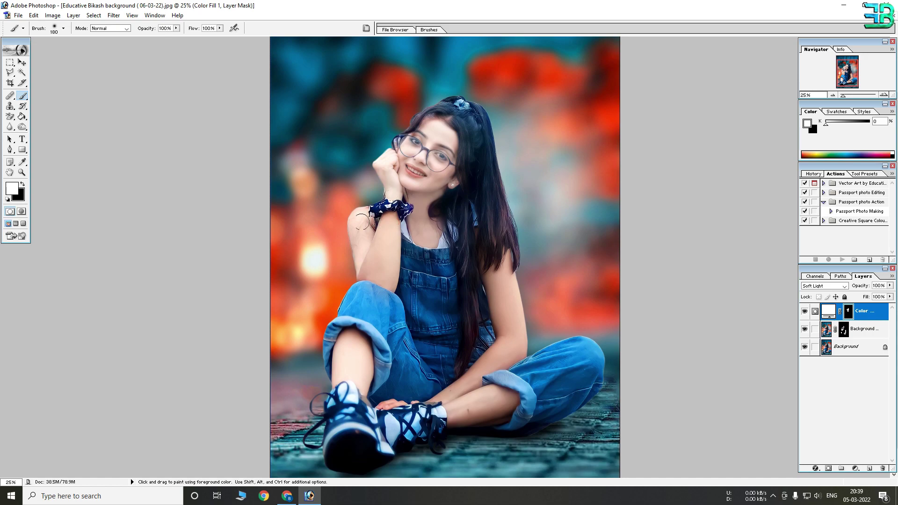
{"action": "mouse_move", "coordinate": [363, 229]}
{"action": "left_mouse_down"}
{"action": "mouse_move", "coordinate": [396, 278]}
{"action": "mouse_move", "coordinate": [372, 265]}
{"action": "left_mouse_up"}
{"action": "mouse_move", "coordinate": [488, 272]}
{"action": "left_mouse_down"}
{"action": "mouse_move", "coordinate": [504, 336]}
{"action": "mouse_move", "coordinate": [441, 399]}
{"action": "mouse_move", "coordinate": [456, 411]}
{"action": "mouse_move", "coordinate": [494, 417]}
{"action": "mouse_move", "coordinate": [505, 408]}
{"action": "mouse_move", "coordinate": [475, 399]}
{"action": "mouse_move", "coordinate": [512, 402]}
{"action": "mouse_move", "coordinate": [510, 358]}
{"action": "mouse_move", "coordinate": [498, 367]}
{"action": "left_mouse_up"}
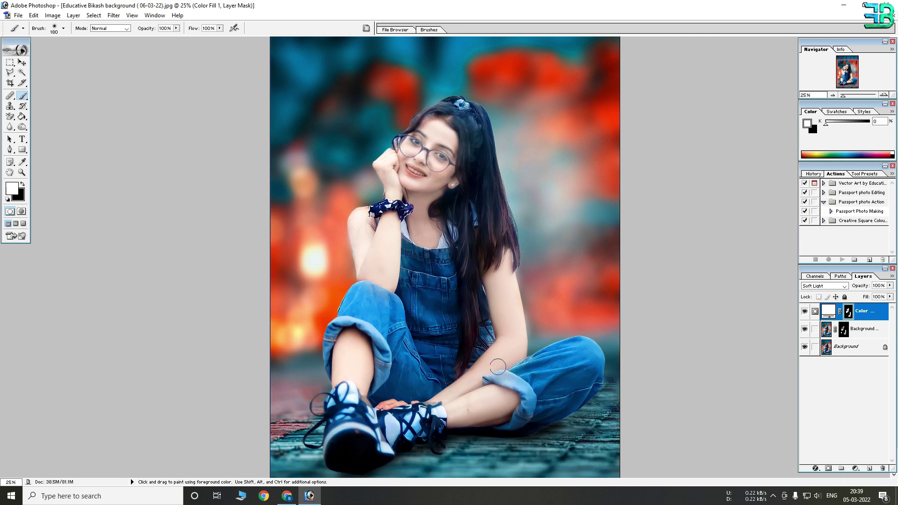
{"action": "mouse_move", "coordinate": [353, 344]}
{"action": "left_mouse_down"}
{"action": "mouse_move", "coordinate": [341, 374]}
{"action": "mouse_move", "coordinate": [361, 372]}
{"action": "mouse_move", "coordinate": [361, 342]}
{"action": "mouse_move", "coordinate": [365, 389]}
{"action": "left_mouse_up"}
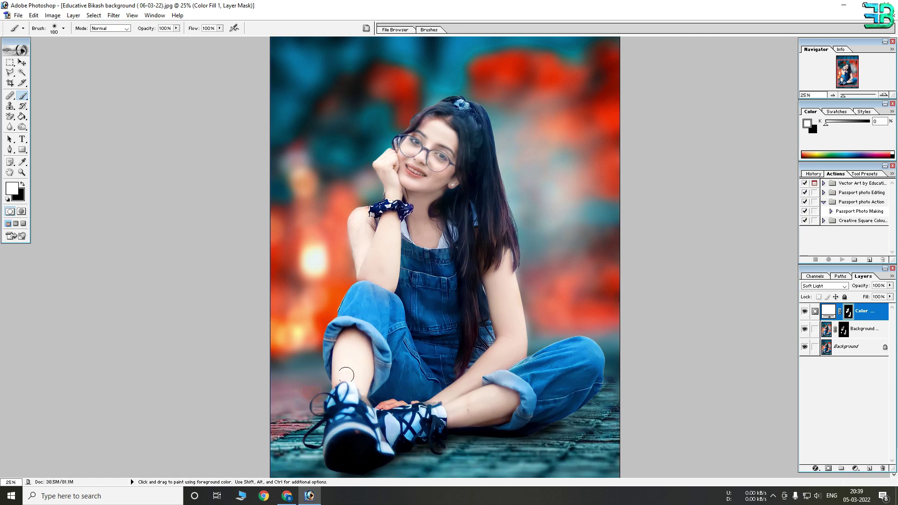
Lower the brightening layer to about 49% opacity and toggle it to compare
{"action": "key", "text": "ctrl+minus"}
{"action": "key", "text": "ctrl+minus"}
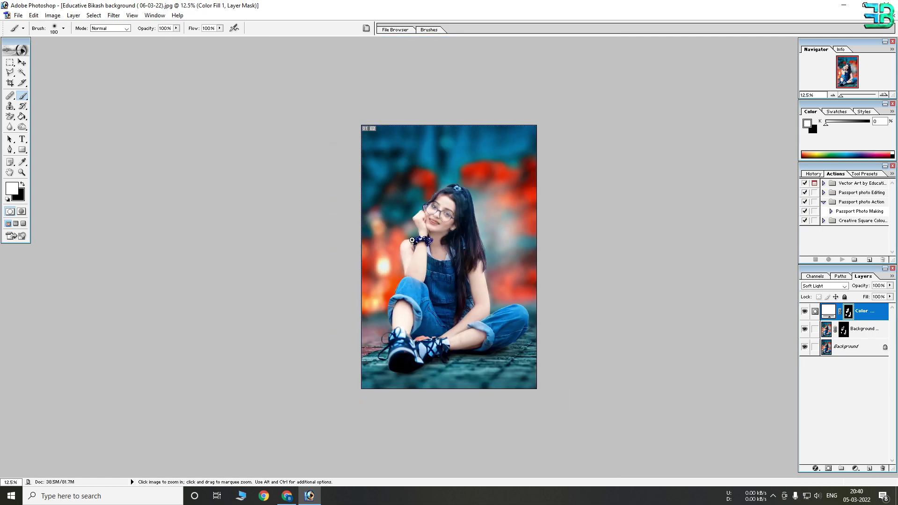
{"action": "key", "text": "ctrl+plus"}
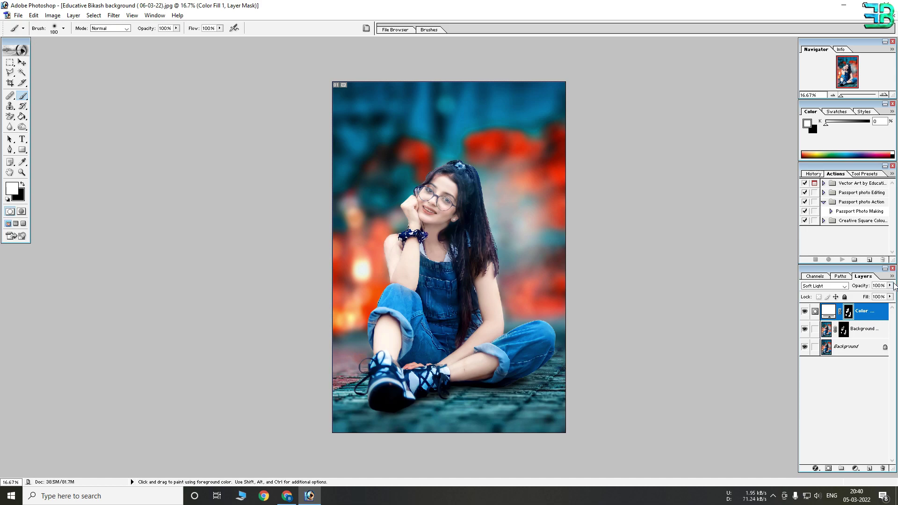
{"action": "left_click", "coordinate": [890, 285]}
{"action": "left_click_drag", "start_coordinate": [889, 295], "coordinate": [864, 295]}
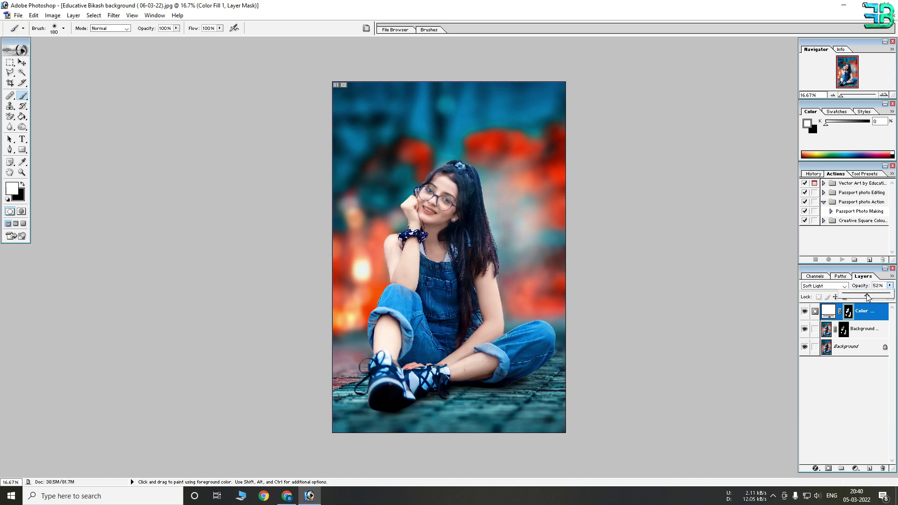
{"action": "key", "text": "ctrl+plus"}
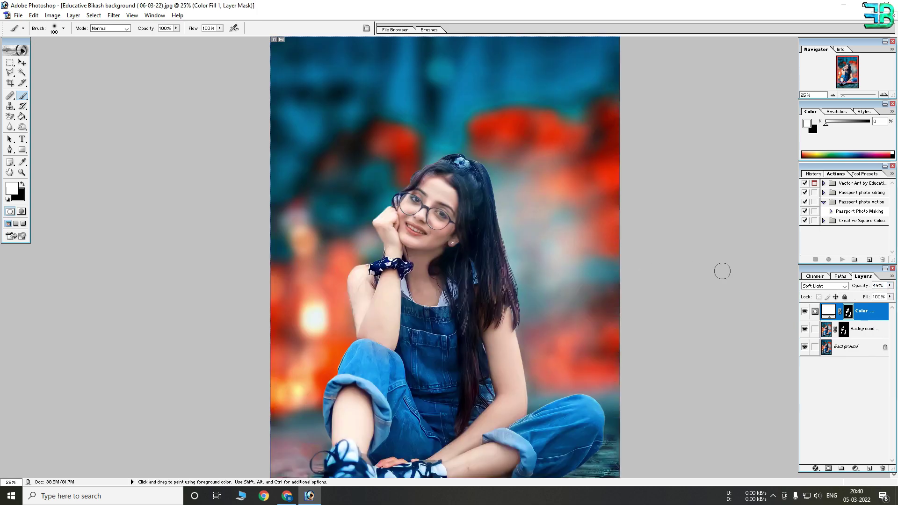
{"action": "left_click", "coordinate": [804, 311]}
{"action": "key", "text": "ctrl+minus"}
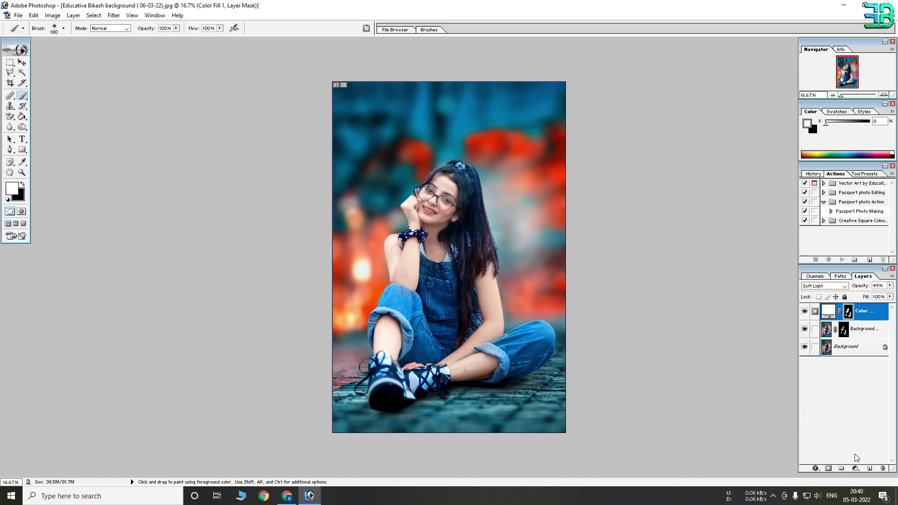
{"action": "left_click", "coordinate": [855, 470]}
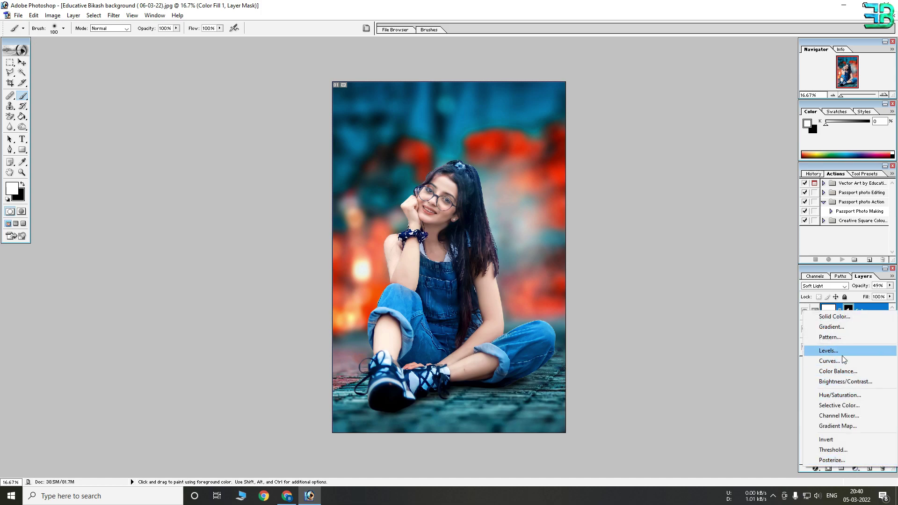
Add a Color Balance layer with Highlights 0, +12, +25 and Midtones Cyan-Red +10
{"action": "left_click", "coordinate": [846, 372]}
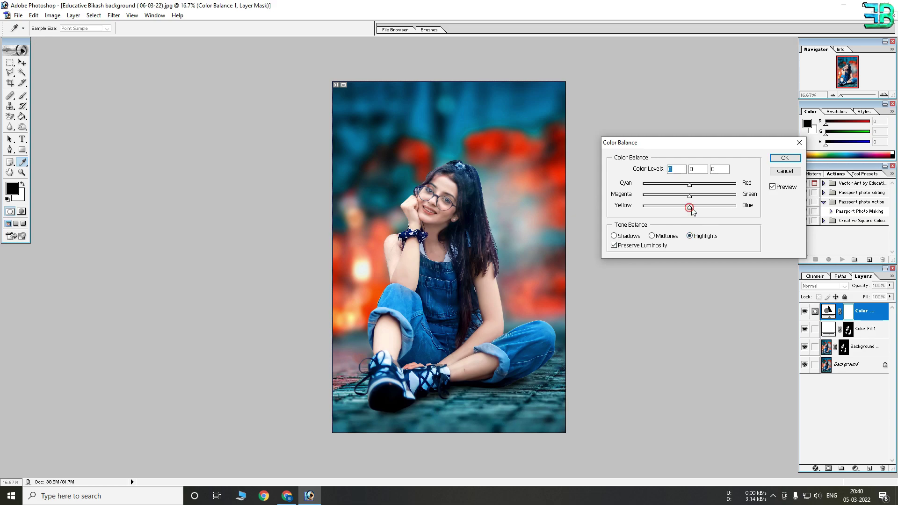
{"action": "left_click_drag", "start_coordinate": [701, 211], "coordinate": [702, 214]}
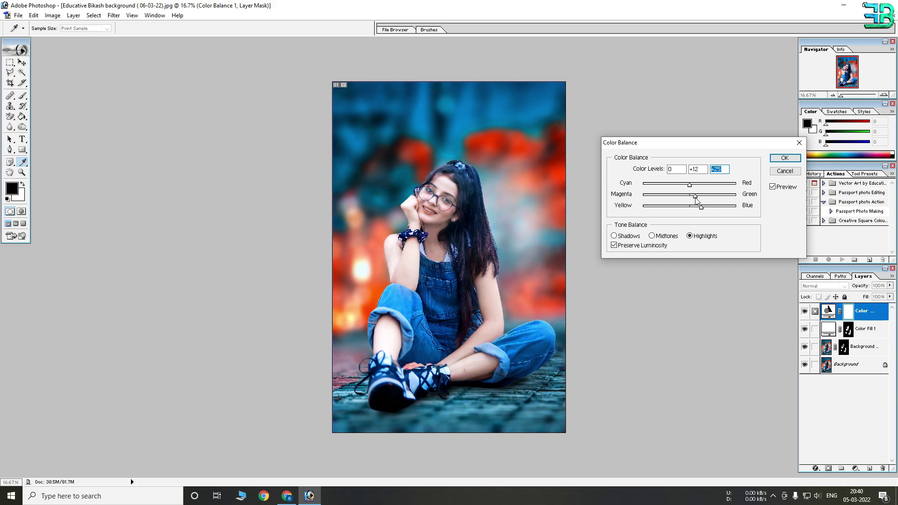
{"action": "left_click", "coordinate": [693, 194]}
{"action": "left_click", "coordinate": [667, 237]}
{"action": "left_click_drag", "start_coordinate": [690, 185], "coordinate": [695, 187]}
{"action": "left_click", "coordinate": [786, 158]}
Zoom and pan to inspect the colour-balanced photo, then restore the document to a smaller window
{"action": "key", "text": "b"}
{"action": "key", "text": "x"}
{"action": "key", "text": "ctrl+plus"}
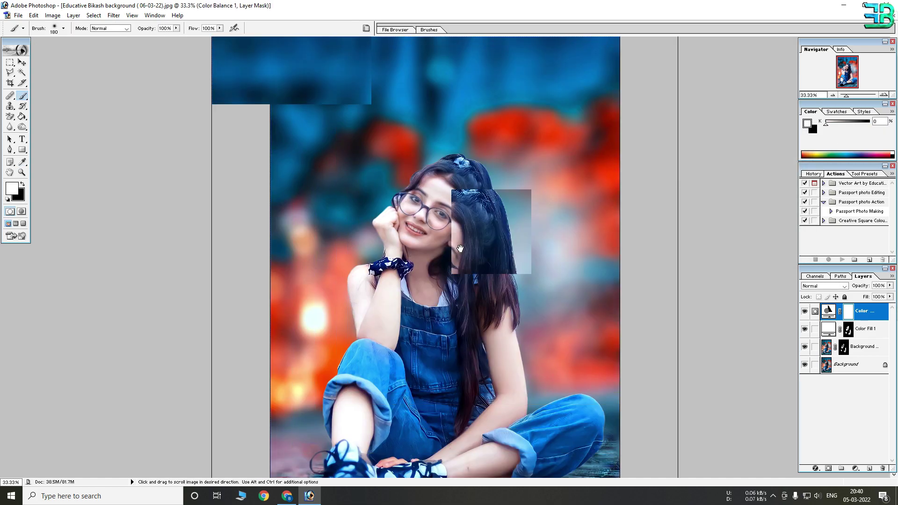
{"action": "scroll", "coordinate": [460, 248], "scroll_direction": "down", "scroll_amount": 3}
{"action": "scroll", "coordinate": [460, 249], "scroll_direction": "down", "scroll_amount": 3}
{"action": "left_click", "coordinate": [527, 210], "text": "alt"}
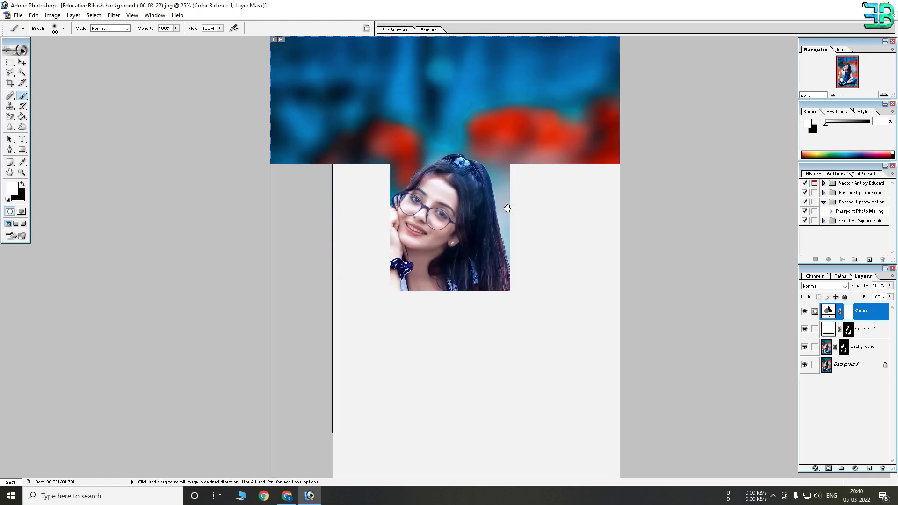
{"action": "mouse_move", "coordinate": [508, 202]}
{"action": "left_mouse_down"}
{"action": "mouse_move", "coordinate": [511, 234]}
{"action": "mouse_move", "coordinate": [512, 160]}
{"action": "left_mouse_up"}
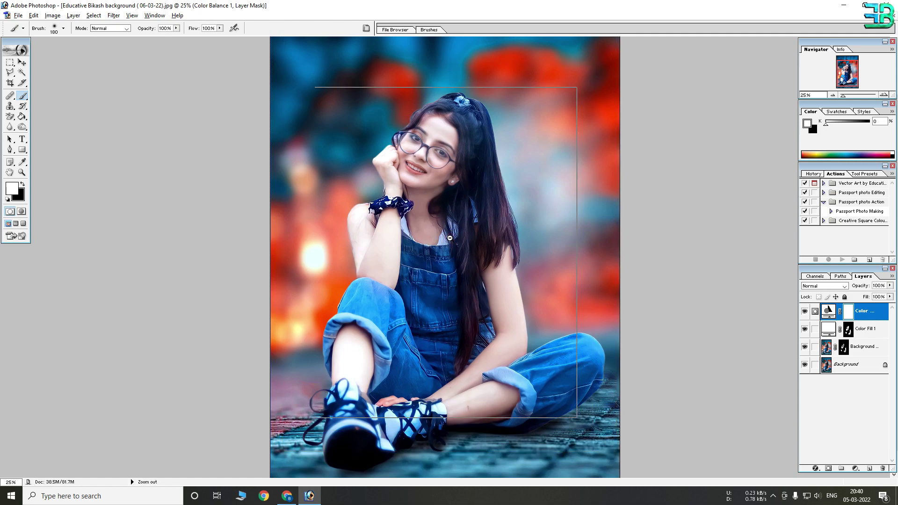
{"action": "key", "text": "ctrl+minus"}
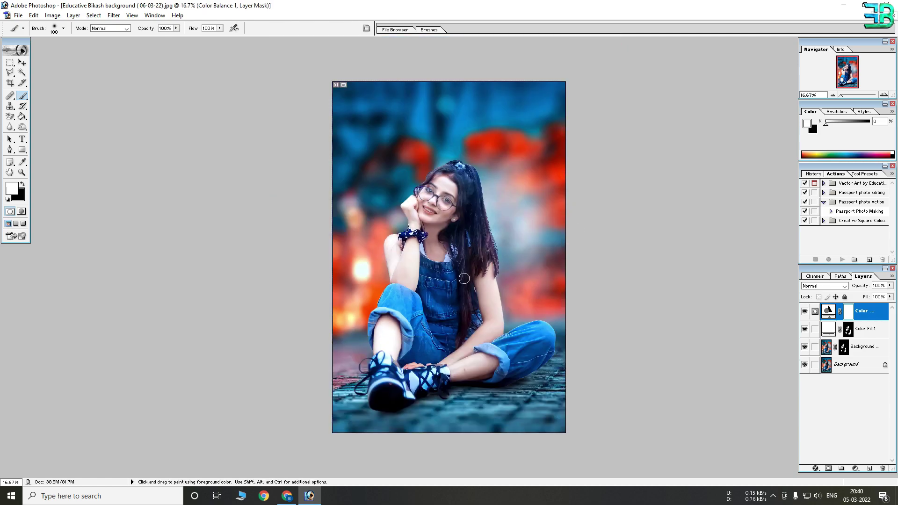
{"action": "left_click", "coordinate": [885, 20]}
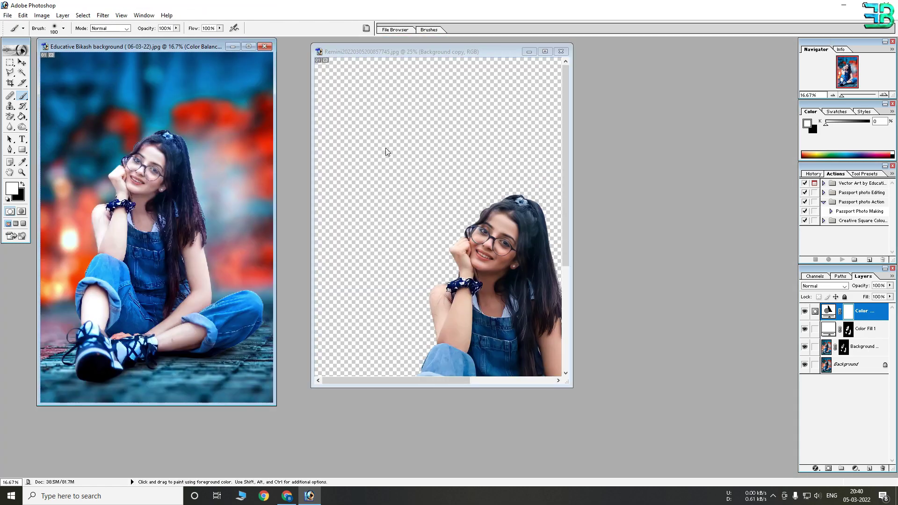
Reveal the Remini document's park Background layer at 12.5% and drag both windows side by side
{"action": "left_click", "coordinate": [458, 116]}
{"action": "left_click", "coordinate": [804, 328]}
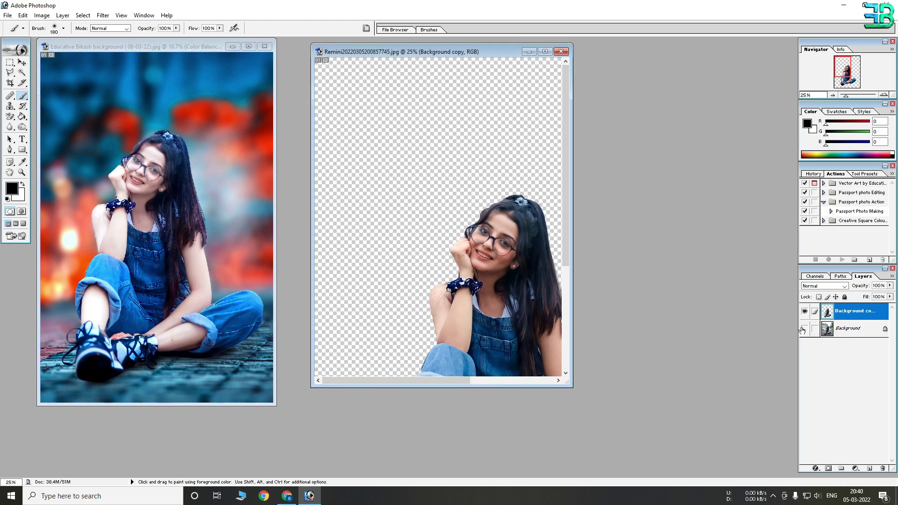
{"action": "left_click", "coordinate": [483, 186], "text": "ctrl+alt"}
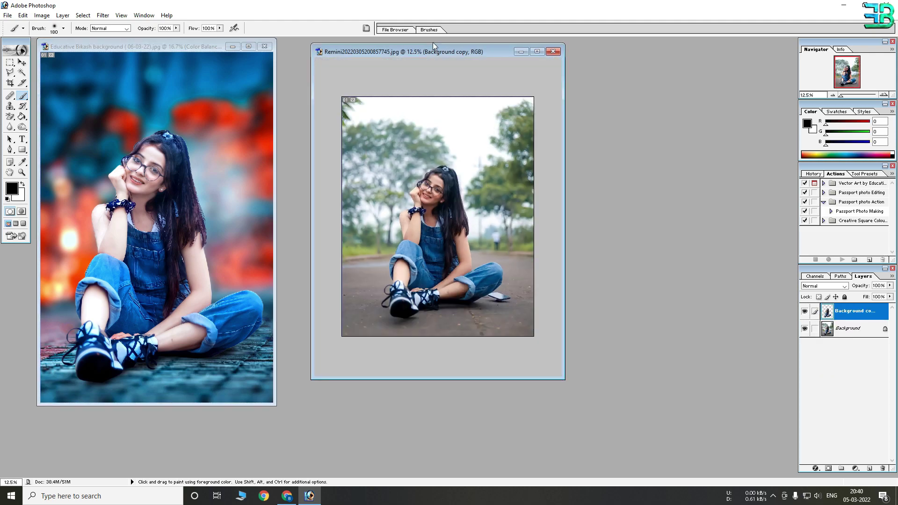
{"action": "left_click_drag", "start_coordinate": [436, 51], "coordinate": [536, 65]}
{"action": "left_click", "coordinate": [188, 144]}
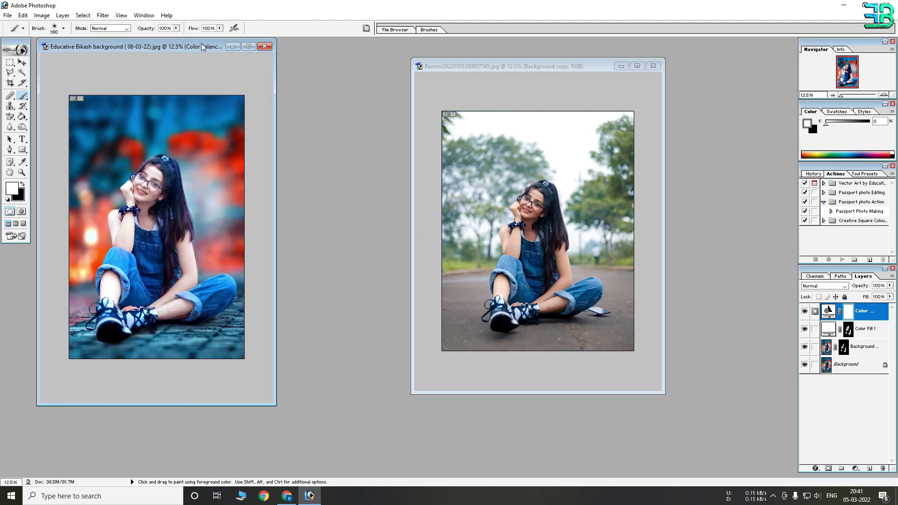
{"action": "left_click_drag", "start_coordinate": [203, 47], "coordinate": [305, 57]}
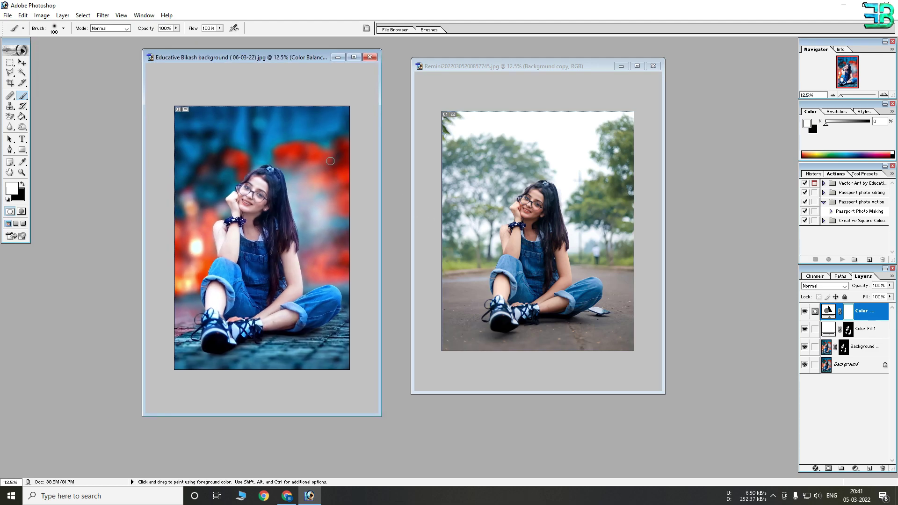